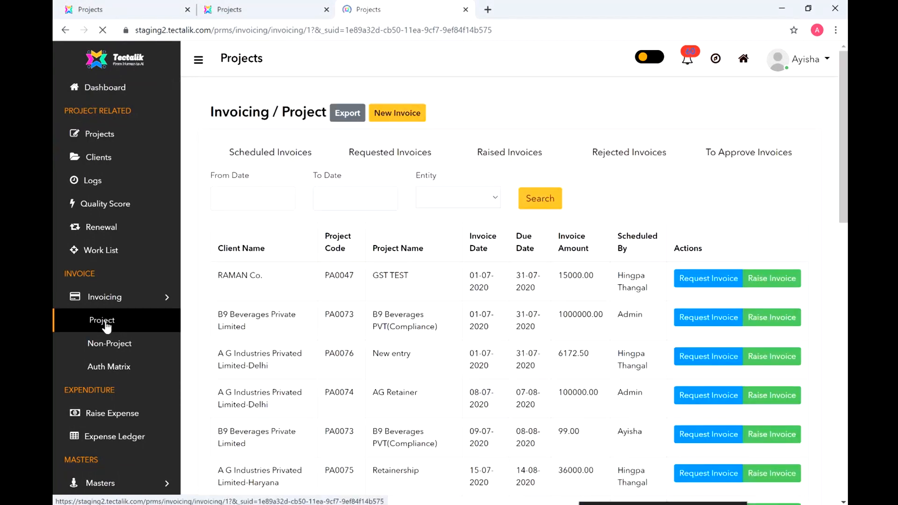
Step: Open the invoice request form for the B9 Beverages PA0073 invoice dated 01-07-2020
click(198, 62)
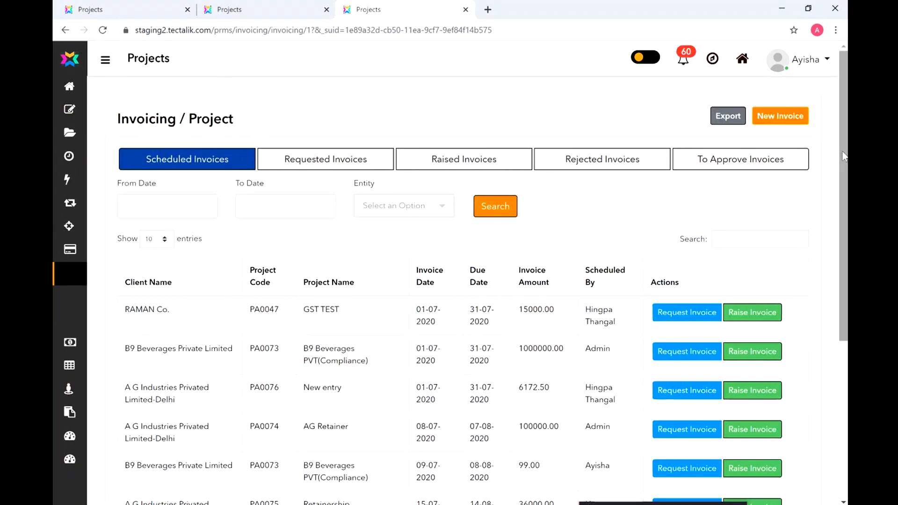
drag(843, 154, 845, 298)
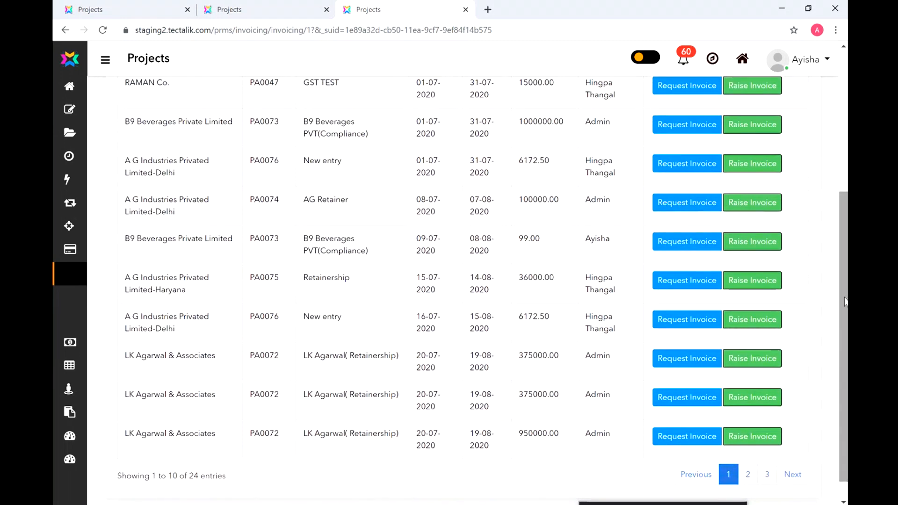
drag(845, 302, 846, 265)
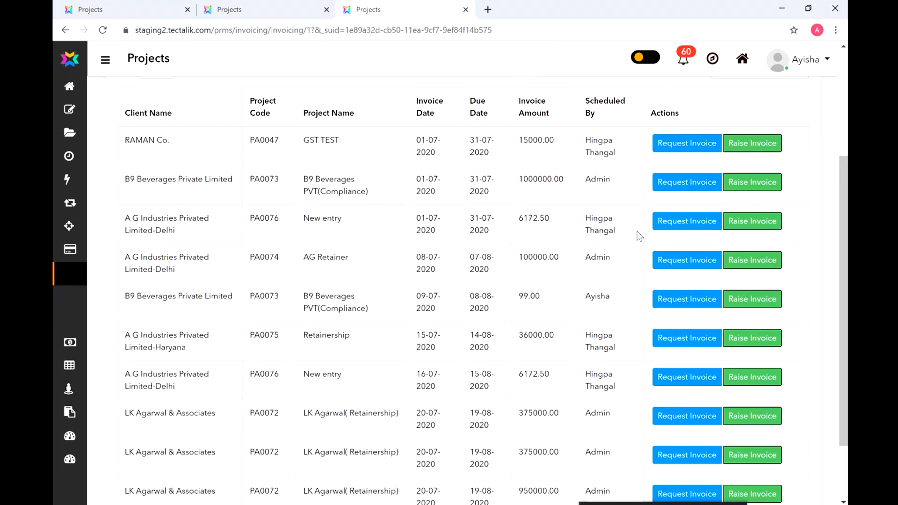
click(686, 188)
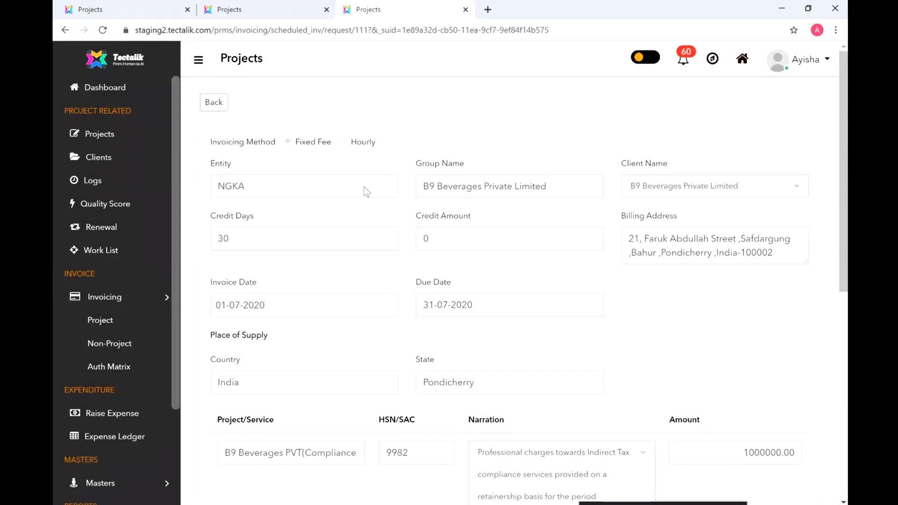
Step: Review the Client Name options and leave the selection unchanged
click(674, 190)
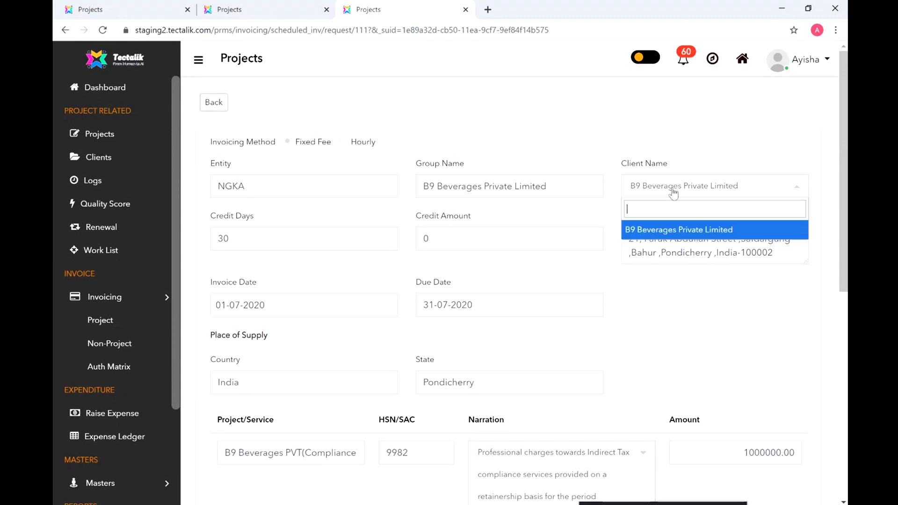
click(674, 192)
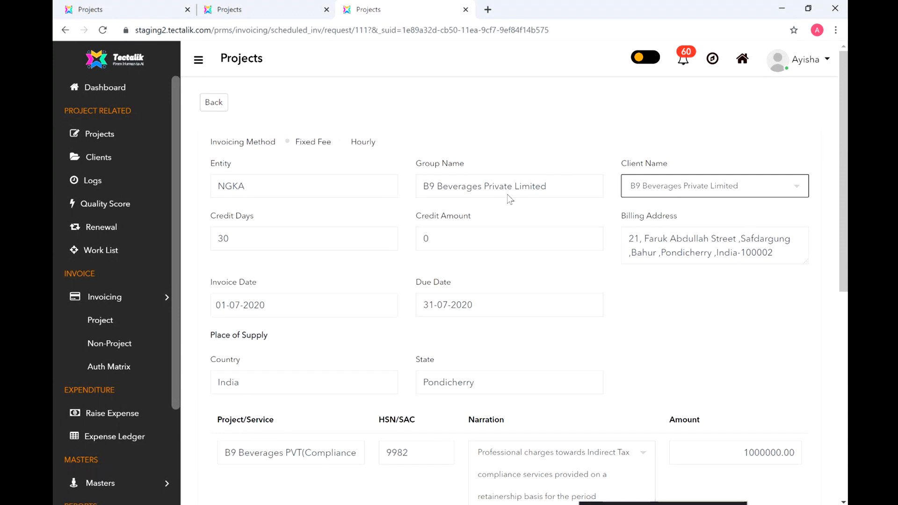
click(710, 192)
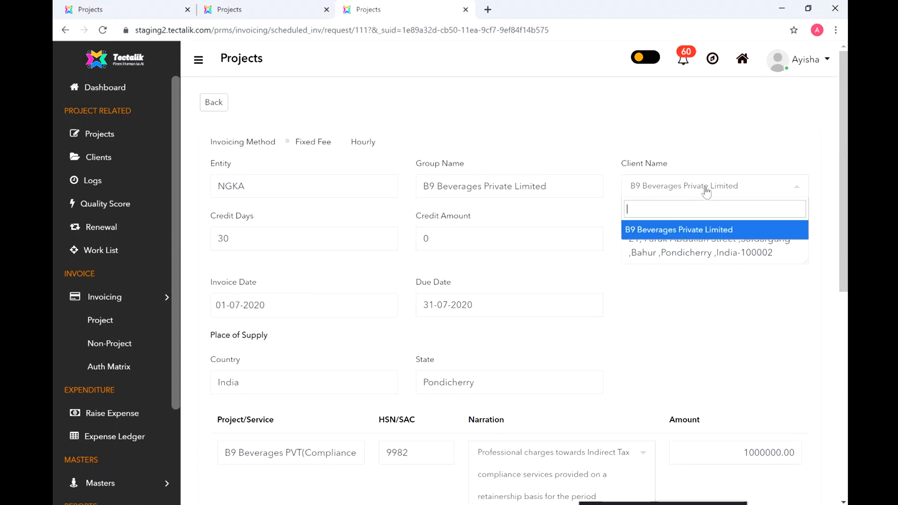
click(748, 192)
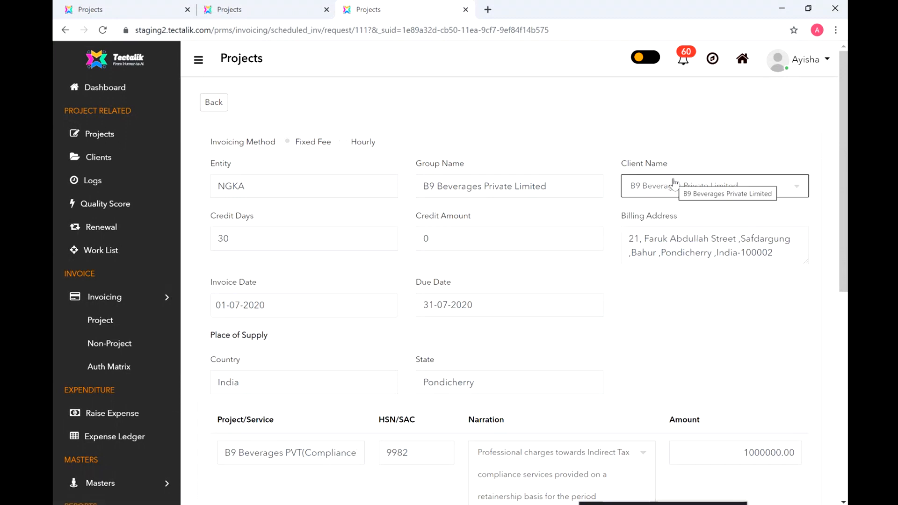
Step: Enter 2018-2019 as the request's comment and bring up the expenditure (debit notes) editor
scroll(846, 218, down, 1)
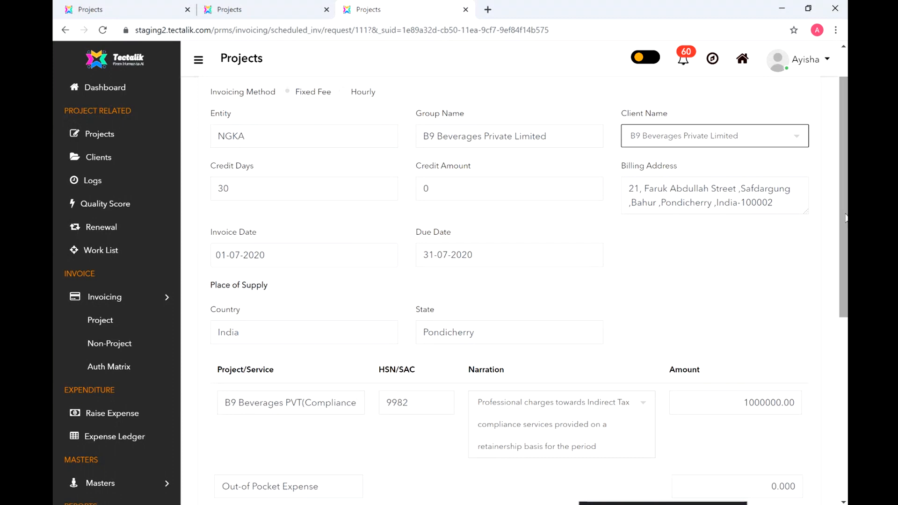
scroll(841, 251, down, 2)
drag(841, 252, 845, 325)
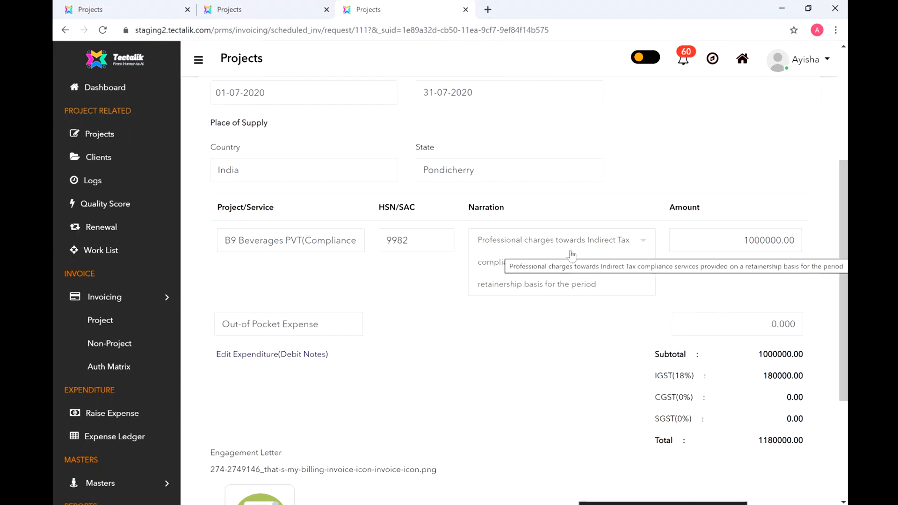
drag(844, 272, 844, 341)
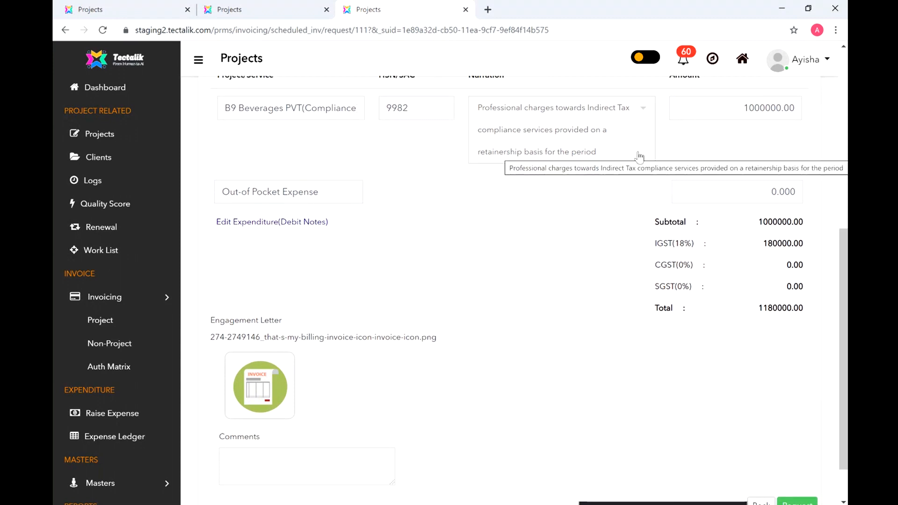
click(256, 459)
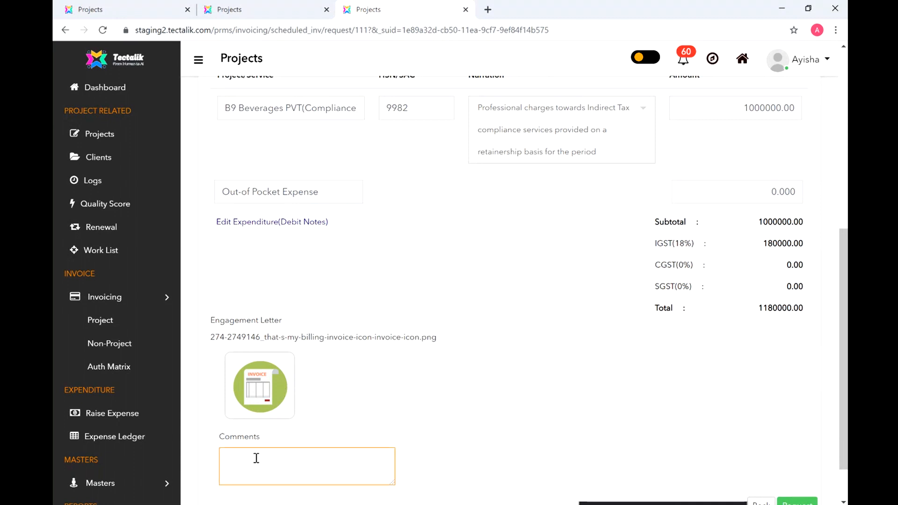
text(2018-2019)
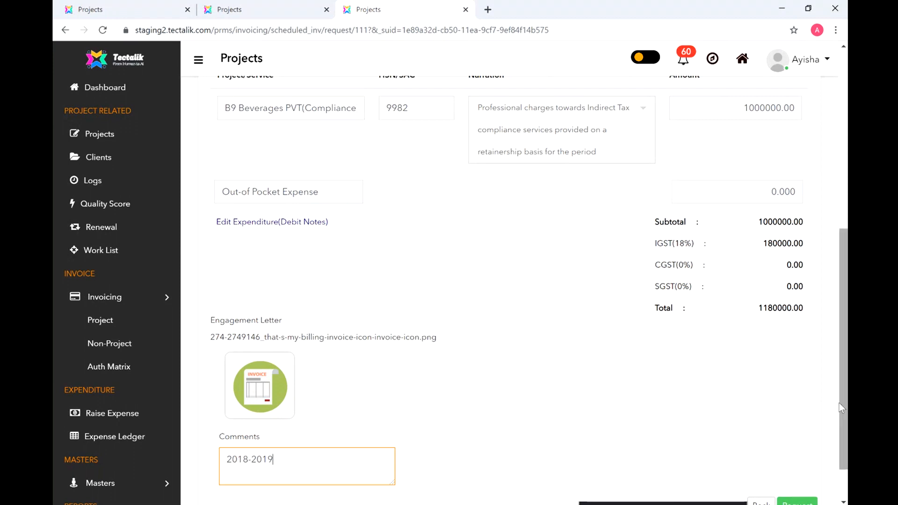
drag(845, 410, 840, 385)
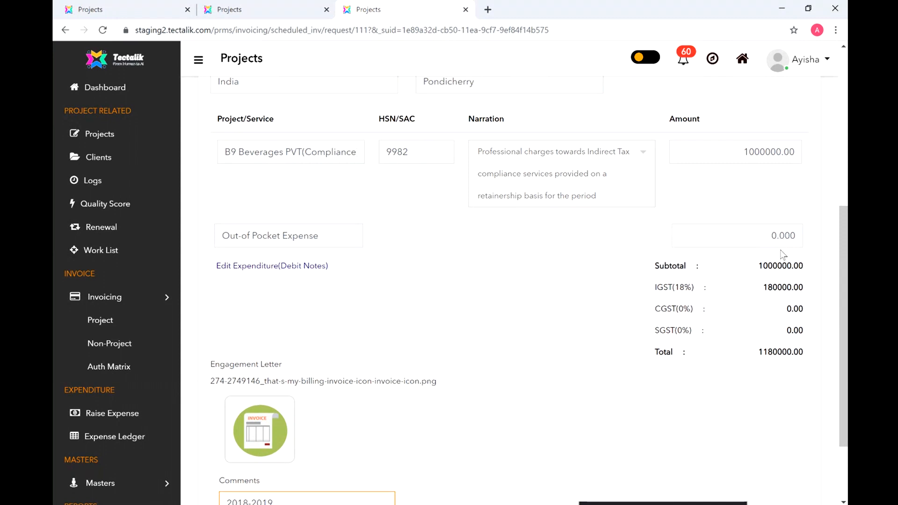
click(251, 267)
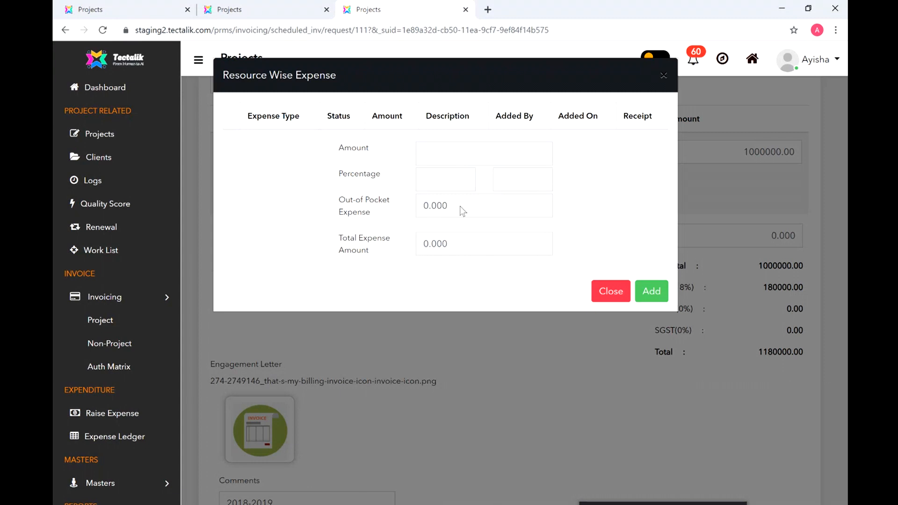
Step: Add a 2500 out-of-pocket expense, discarding the trial 3000 amount and 5 percent entries
click(446, 154)
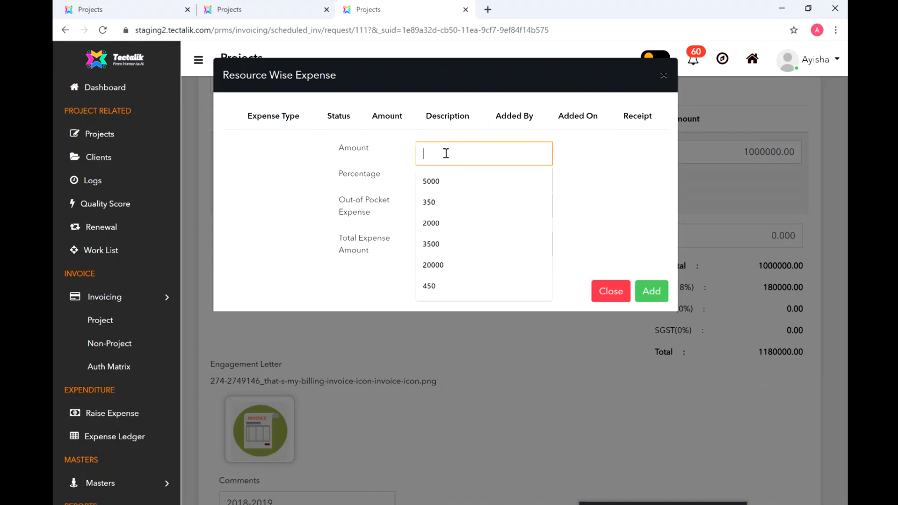
text(3000)
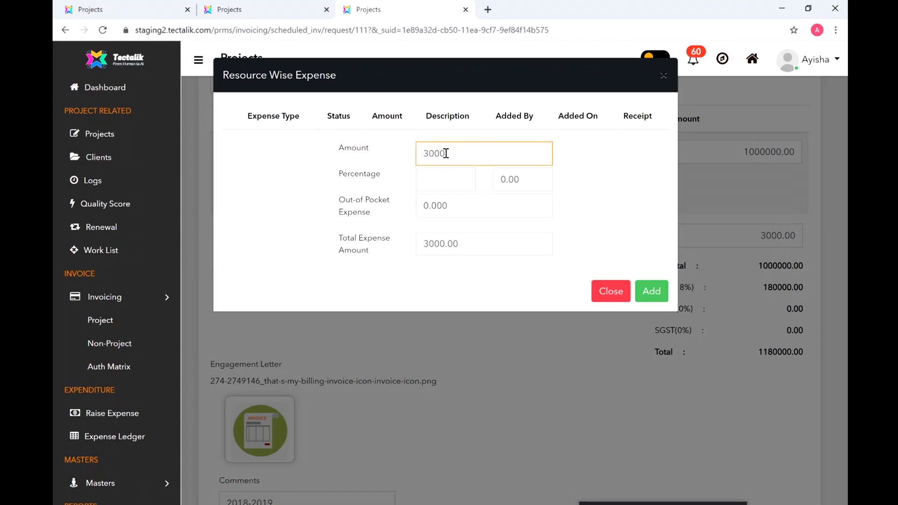
click(296, 181)
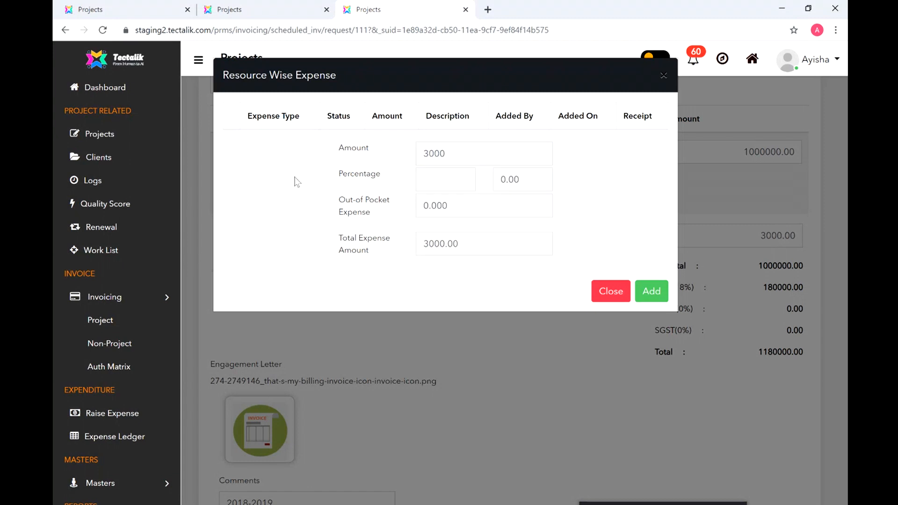
click(453, 182)
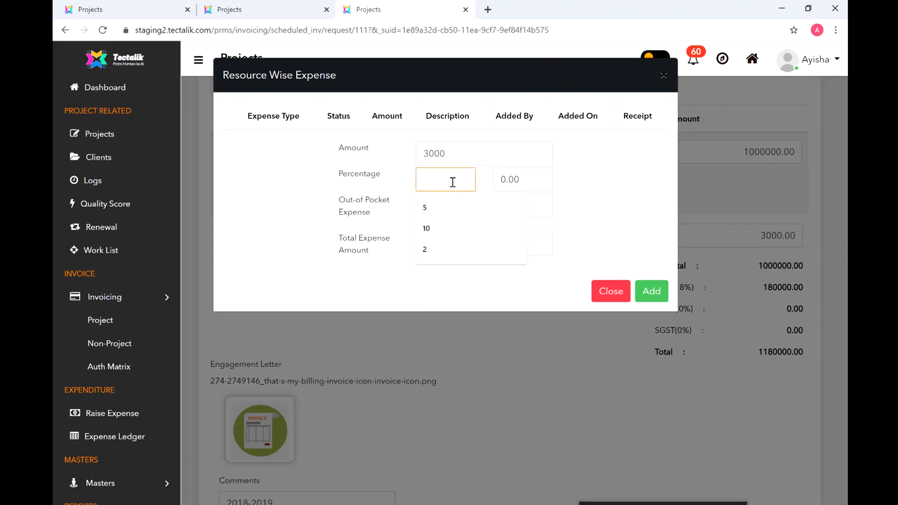
drag(459, 152, 412, 153)
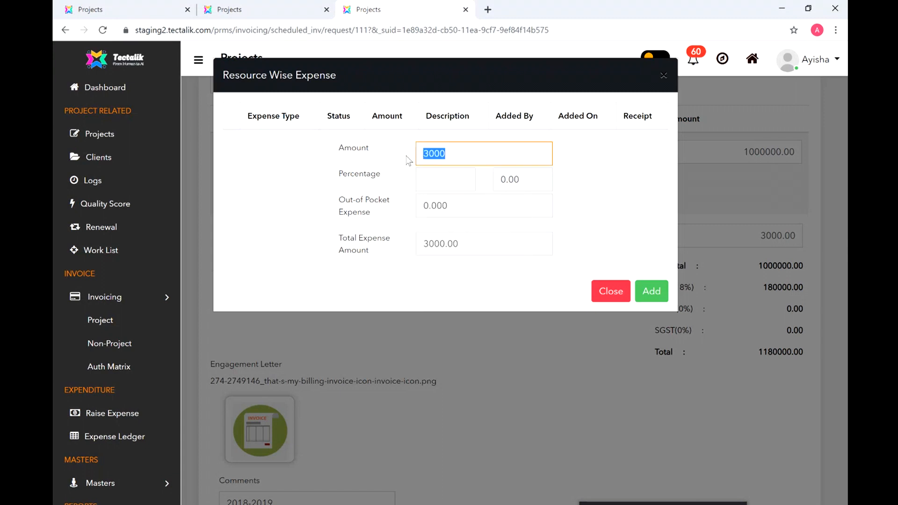
key(BackSpace)
click(448, 181)
text(5)
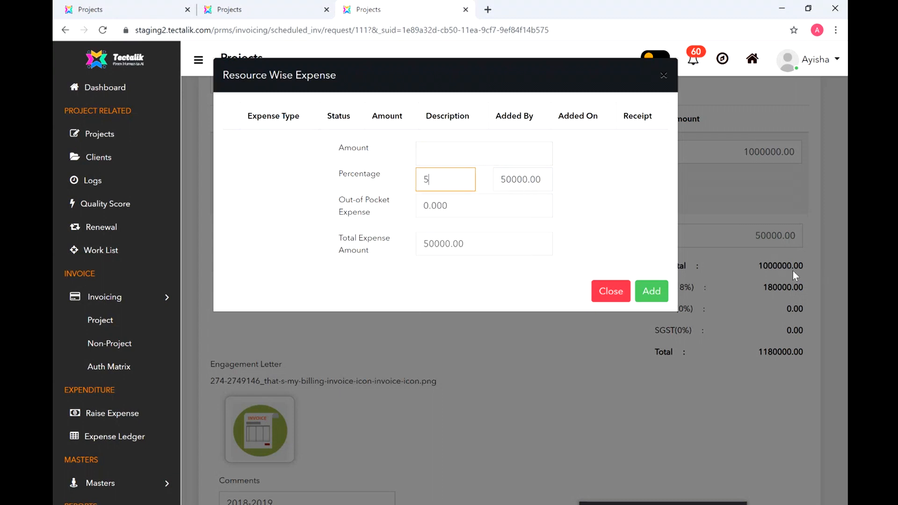
key(BackSpace)
click(452, 156)
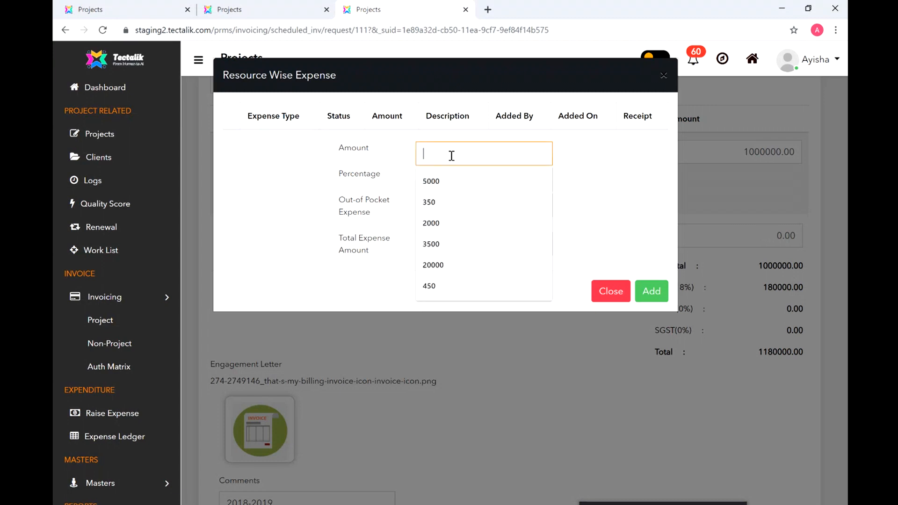
text(2500)
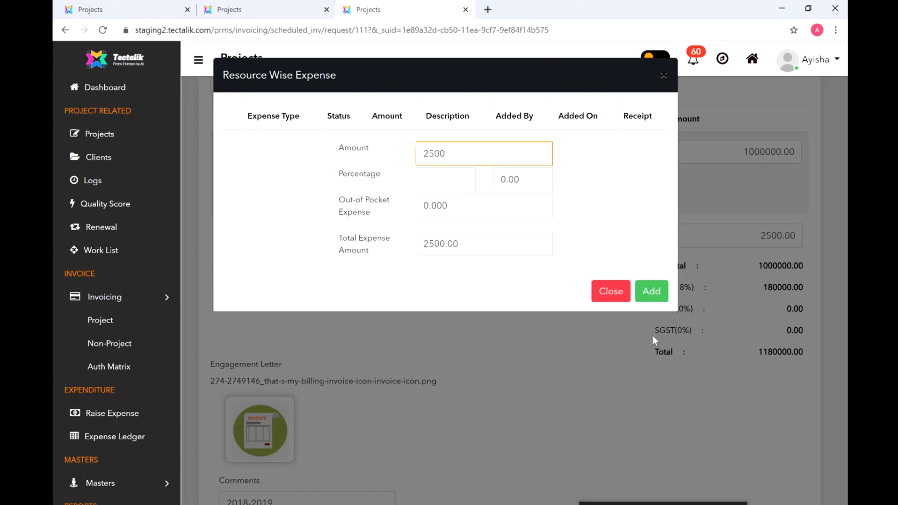
click(652, 293)
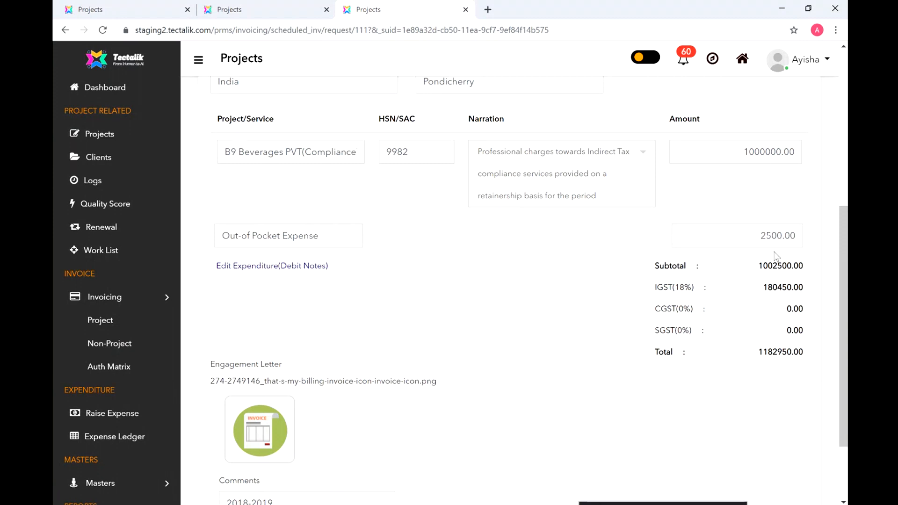
Step: View the attached engagement letter image full size, then return to the request
scroll(843, 256, down, 3)
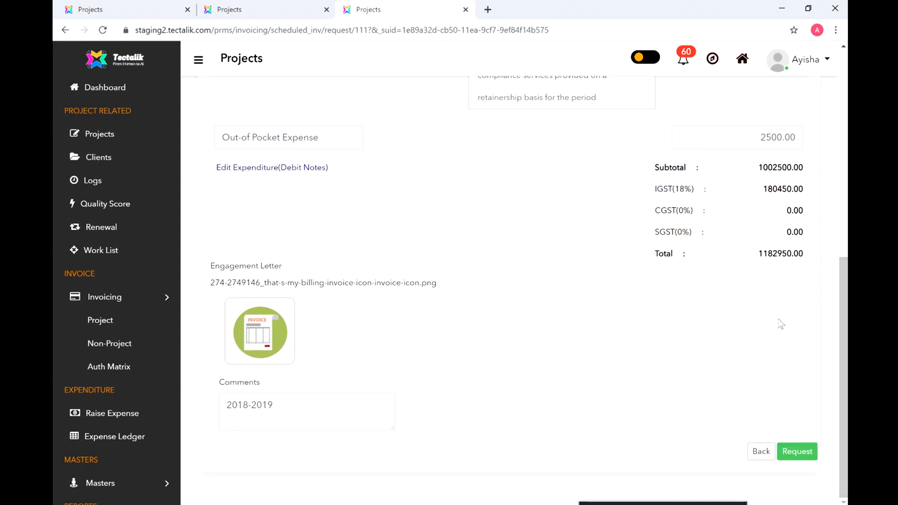
click(272, 333)
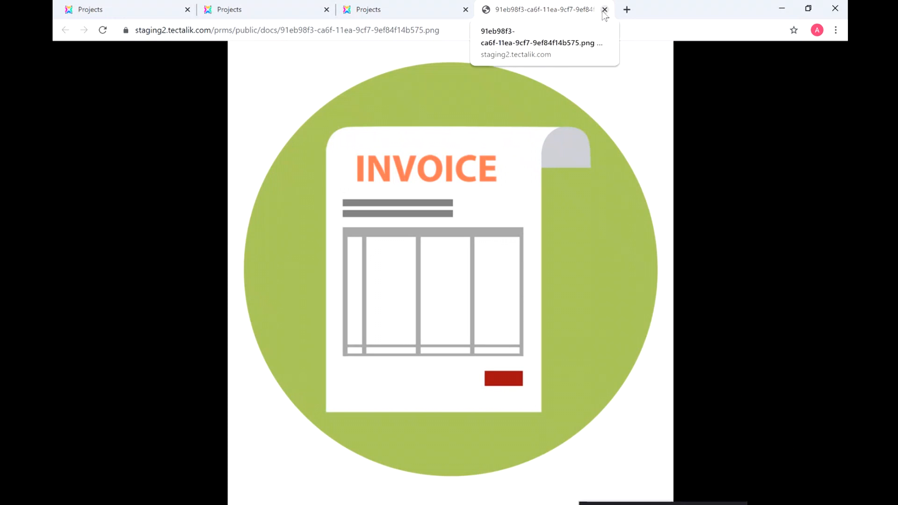
click(423, 15)
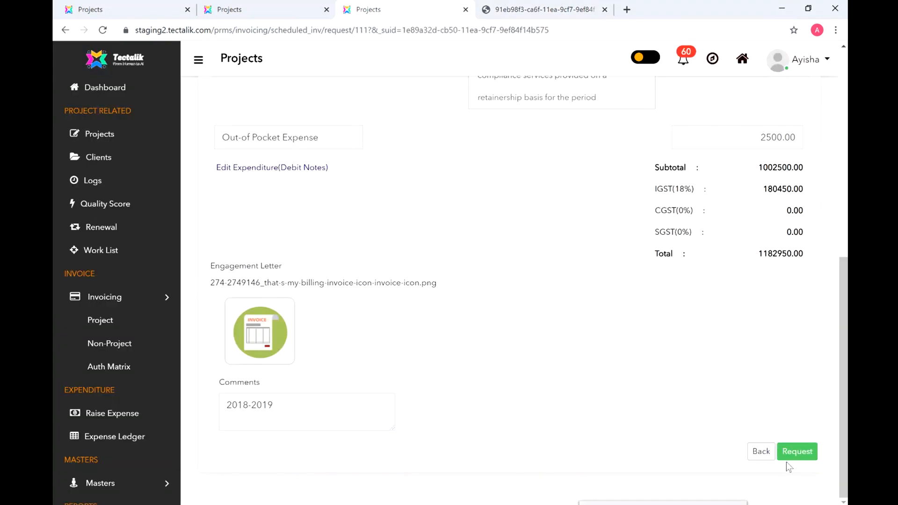
Step: Submit the B9 Beverages invoice request
drag(846, 414, 846, 231)
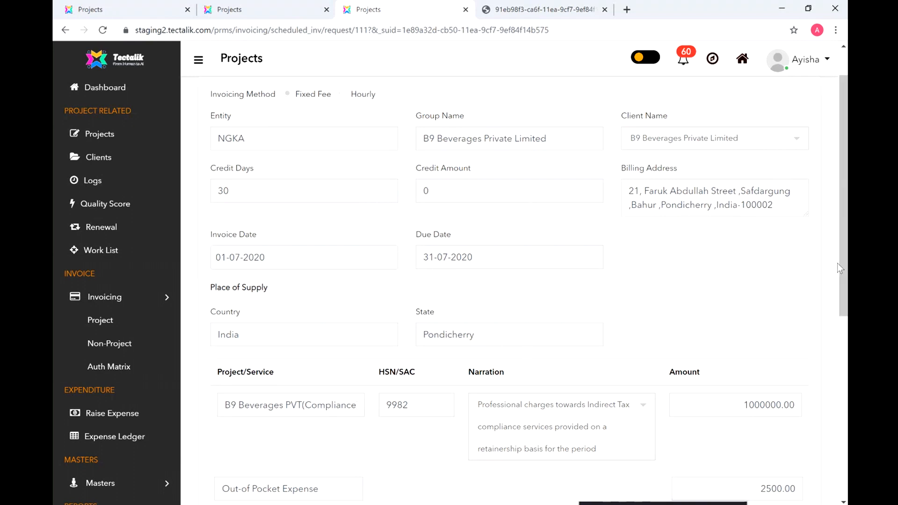
drag(846, 270, 841, 367)
drag(840, 405, 838, 450)
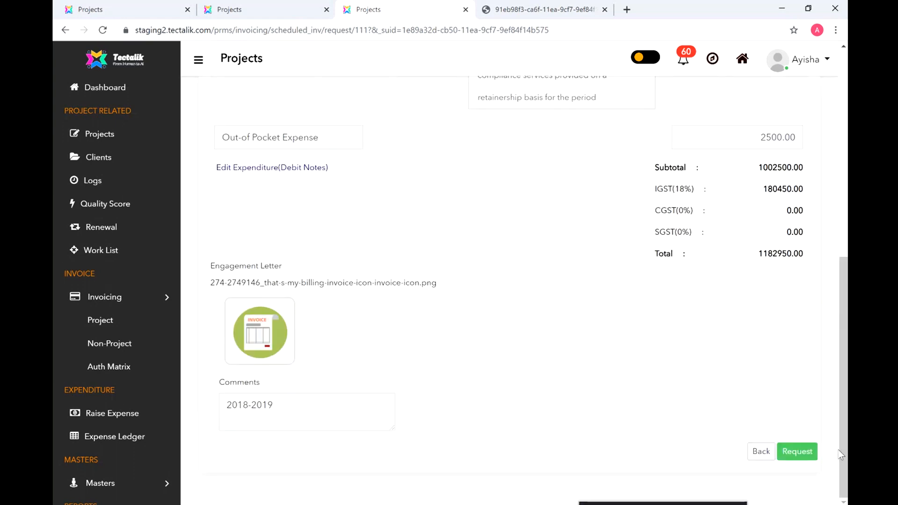
click(797, 452)
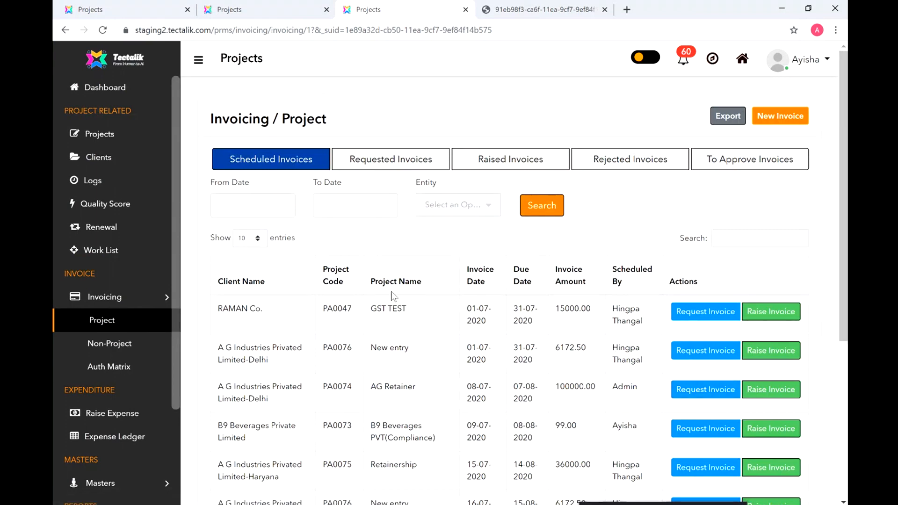
Step: In the other user's tab, list requested invoices showing B9 Beverages and Reliance Industries
key(ctrl+1)
click(393, 165)
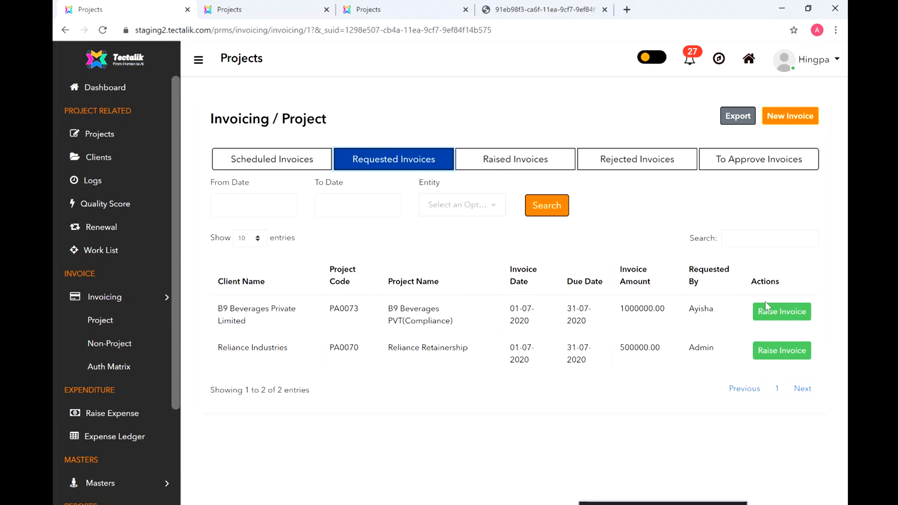
Step: Raise the 1182950.00 B9 Beverages invoice and assign Admin as its Level 1 authorizer
click(781, 312)
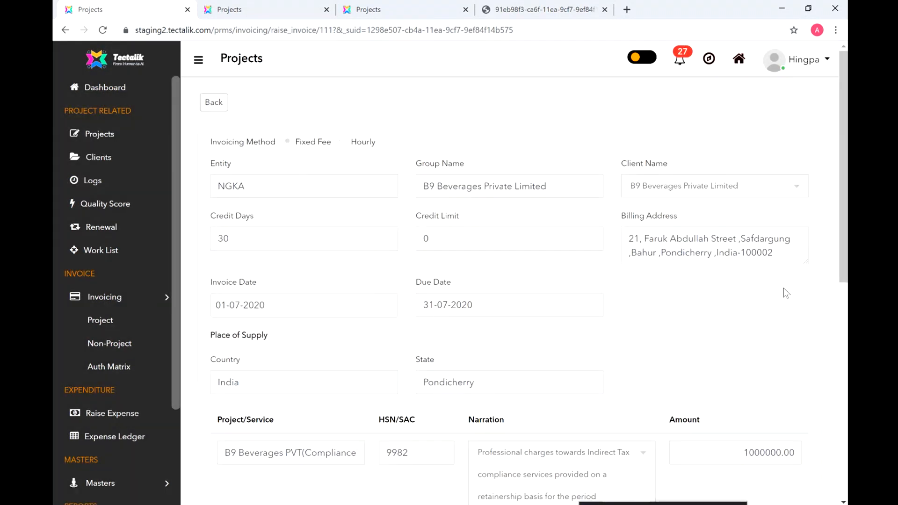
drag(841, 164, 845, 359)
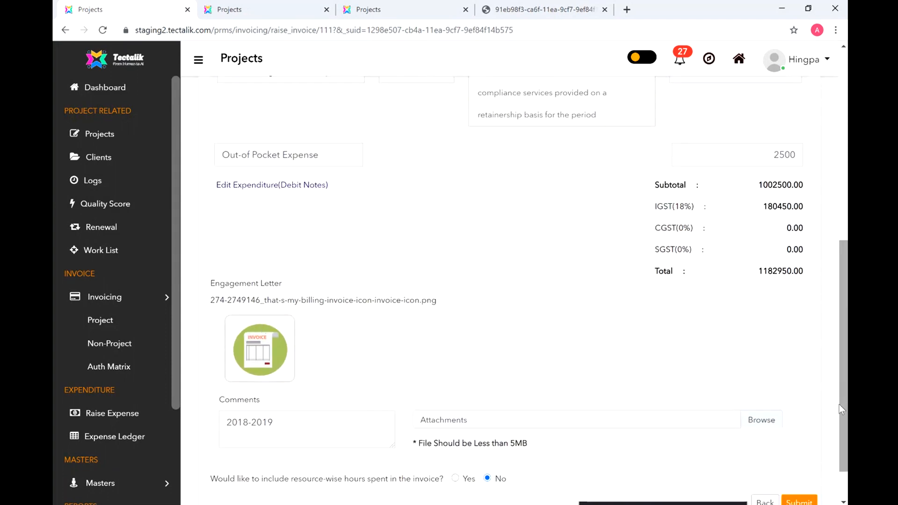
drag(840, 404, 845, 220)
scroll(237, 293, down, 9)
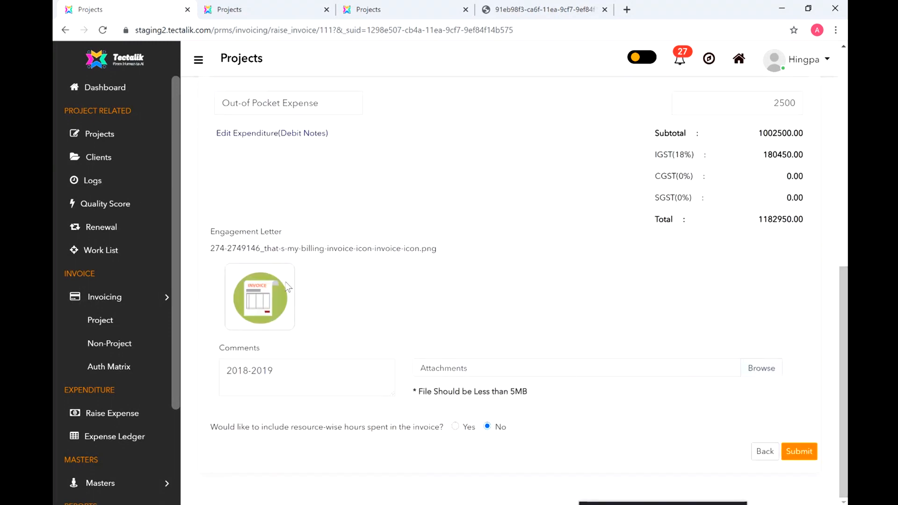
click(798, 453)
click(248, 136)
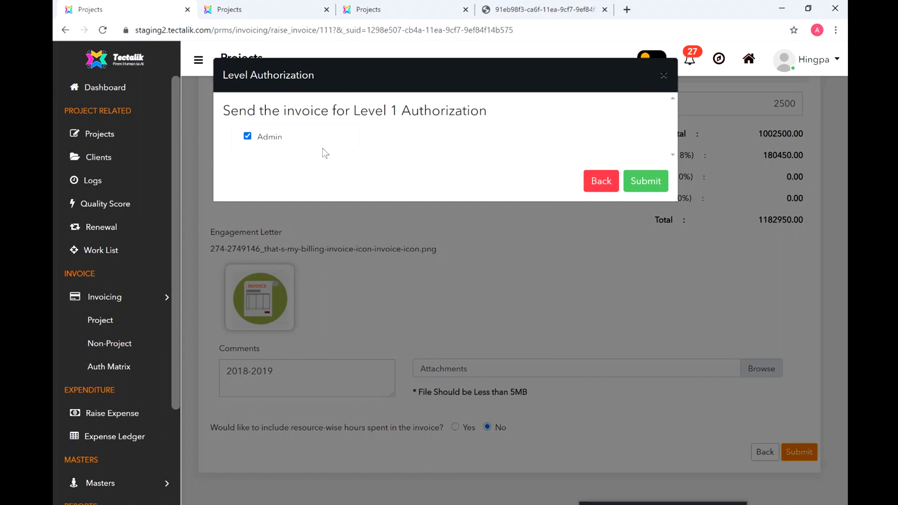
click(638, 184)
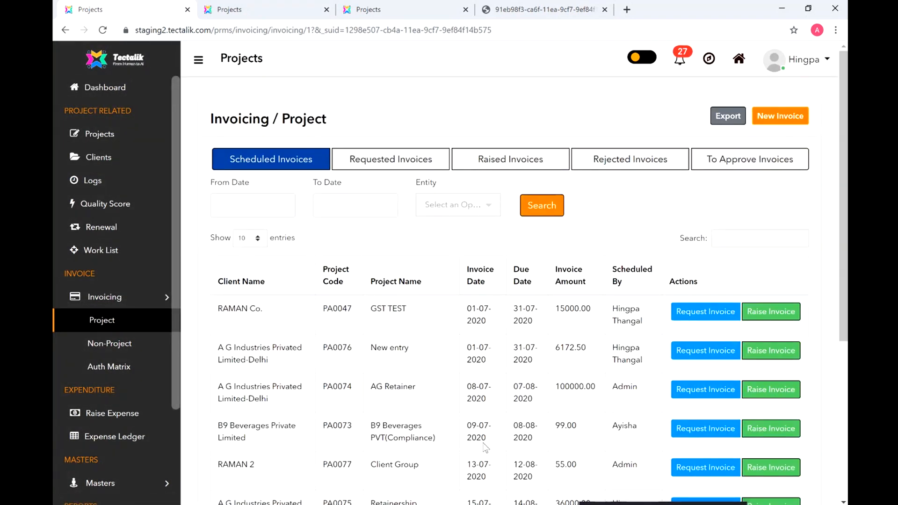
Step: Confirm B9 Beverages is listed as Pending under Raised Invoices, then log out
click(396, 160)
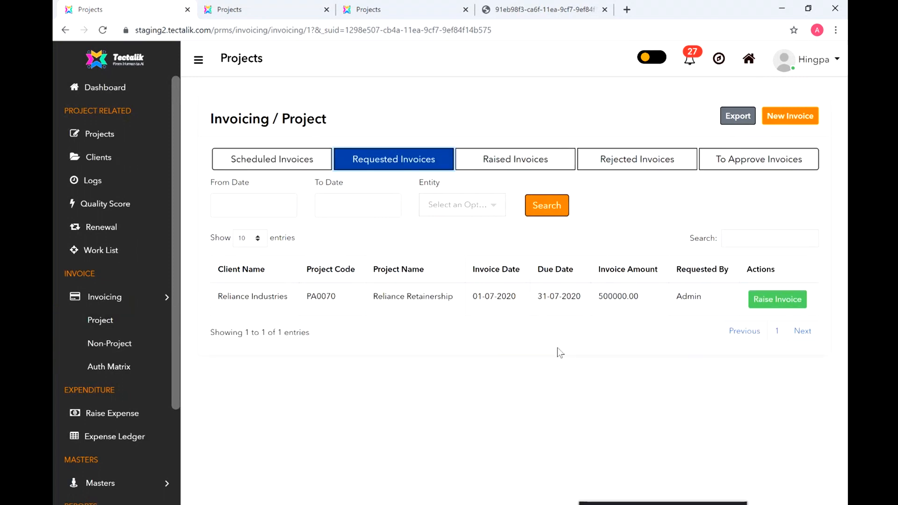
click(517, 157)
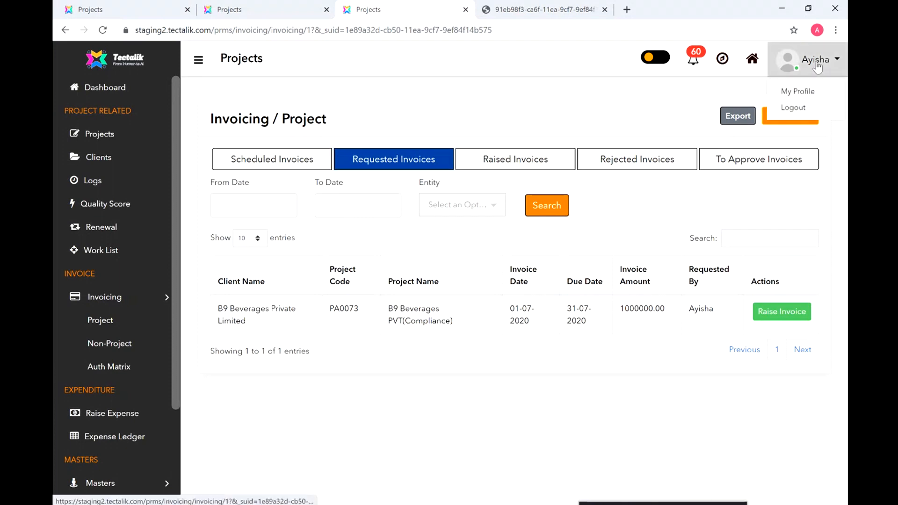
click(805, 107)
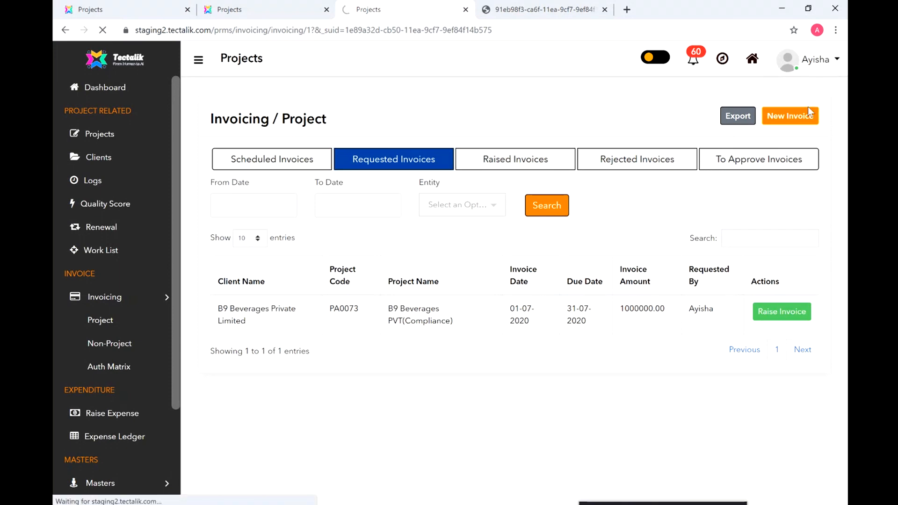
click(330, 199)
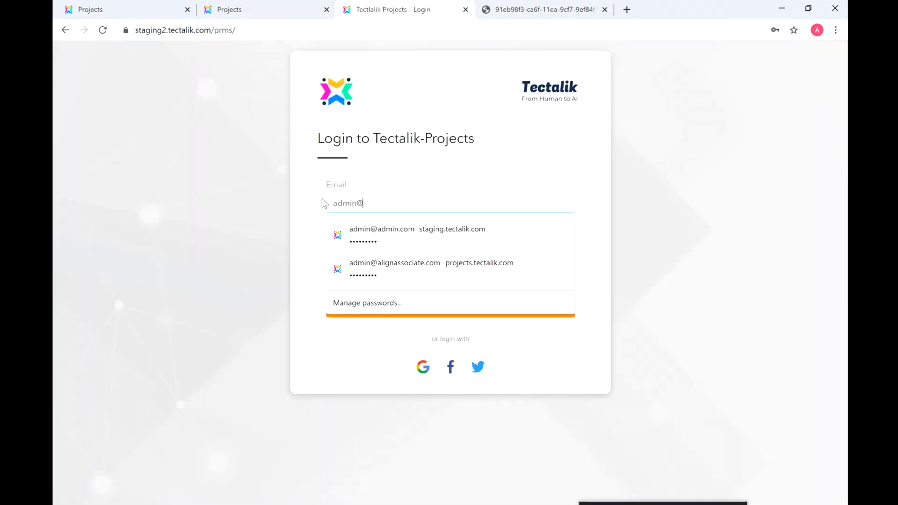
Step: Log in with the admin e-mail and password and open Invoicing > Project
drag(454, 251, 285, 226)
text(•)
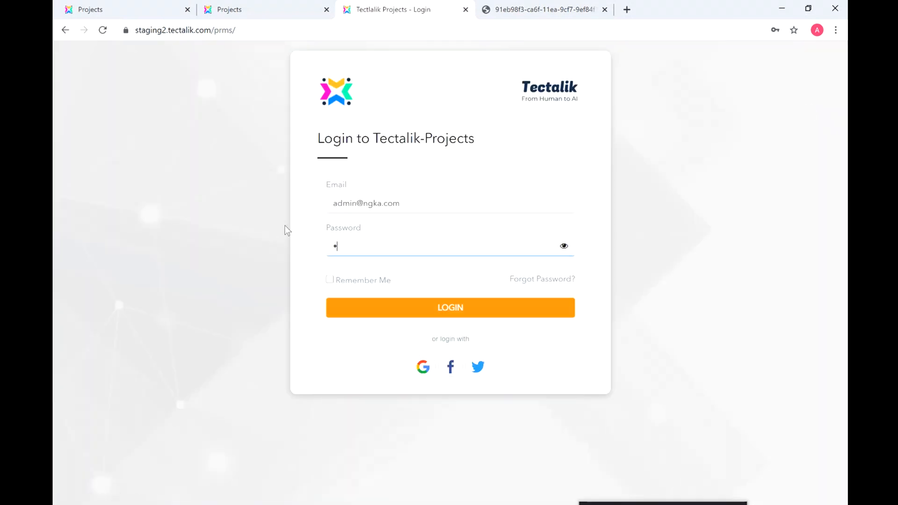
text(••••••••)
click(342, 316)
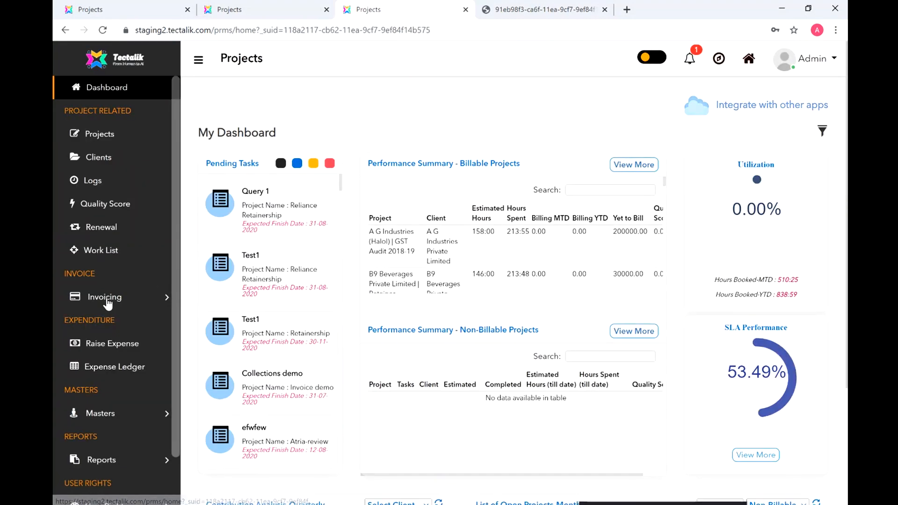
click(110, 296)
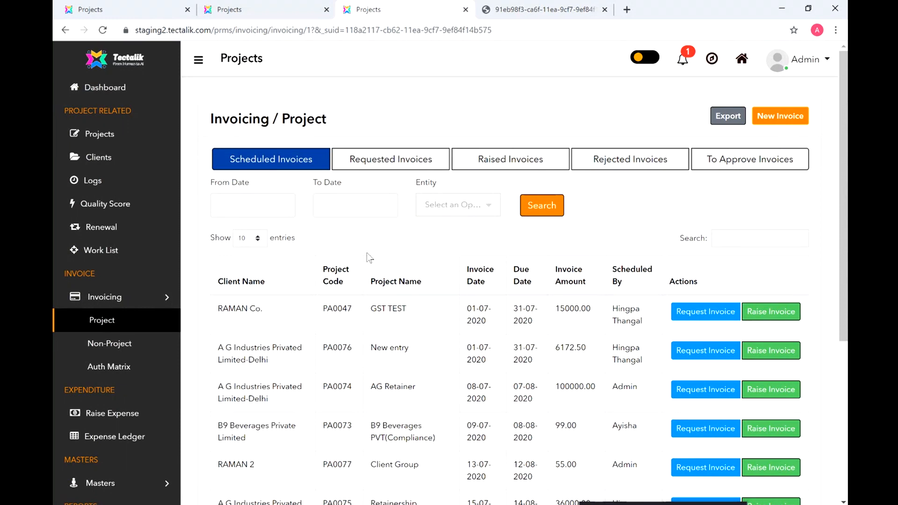
Step: From To Approve Invoices, open the B9 Beverages invoice and view its 2500.00 expense details
click(752, 164)
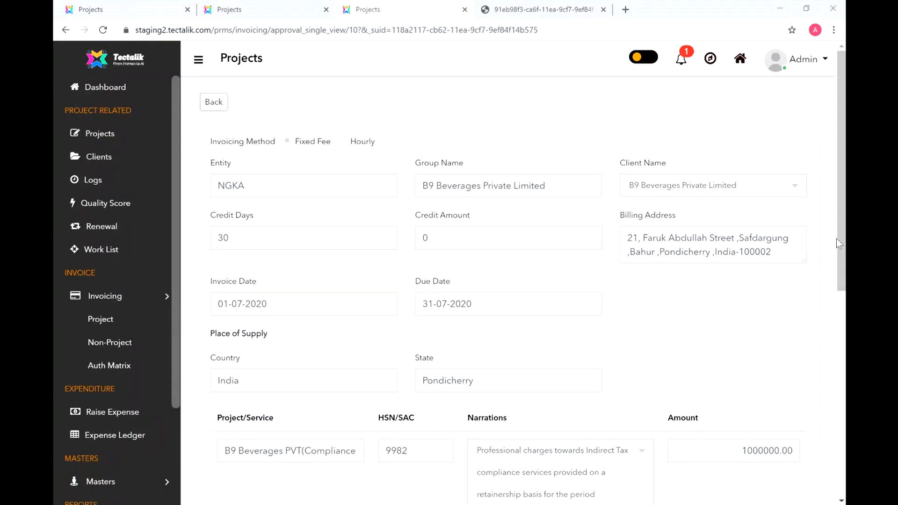
click(845, 231)
scroll(764, 197, down, 2)
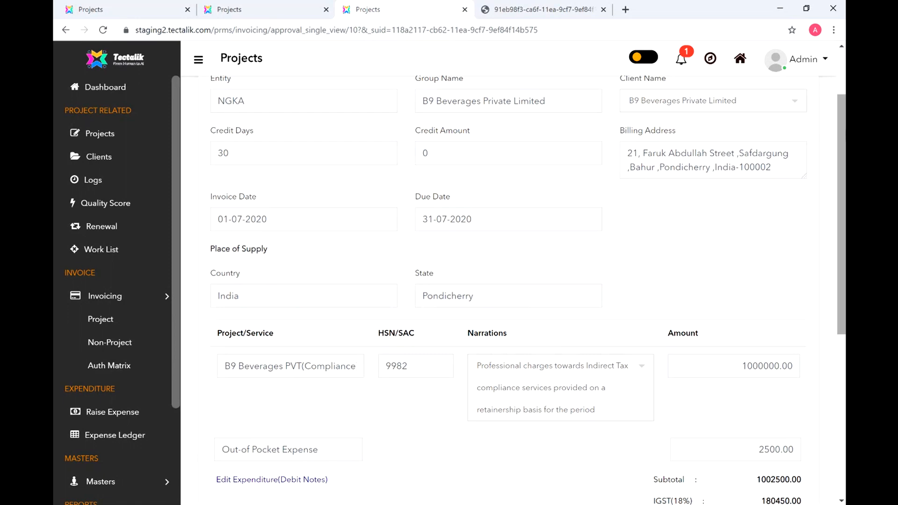
drag(844, 143, 843, 291)
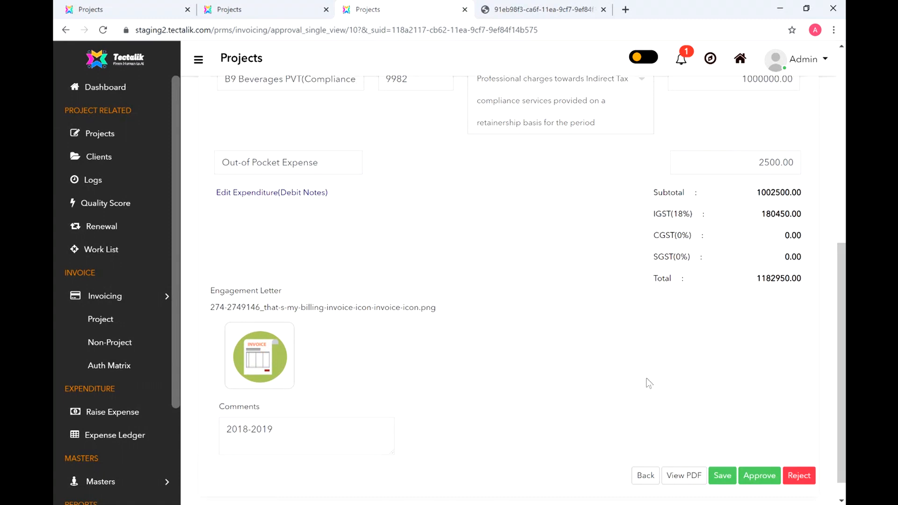
drag(841, 353, 832, 319)
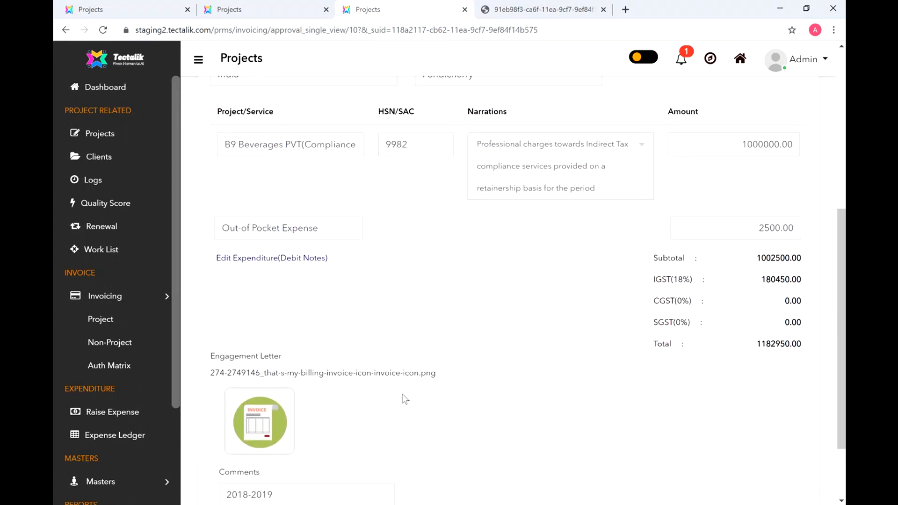
click(255, 258)
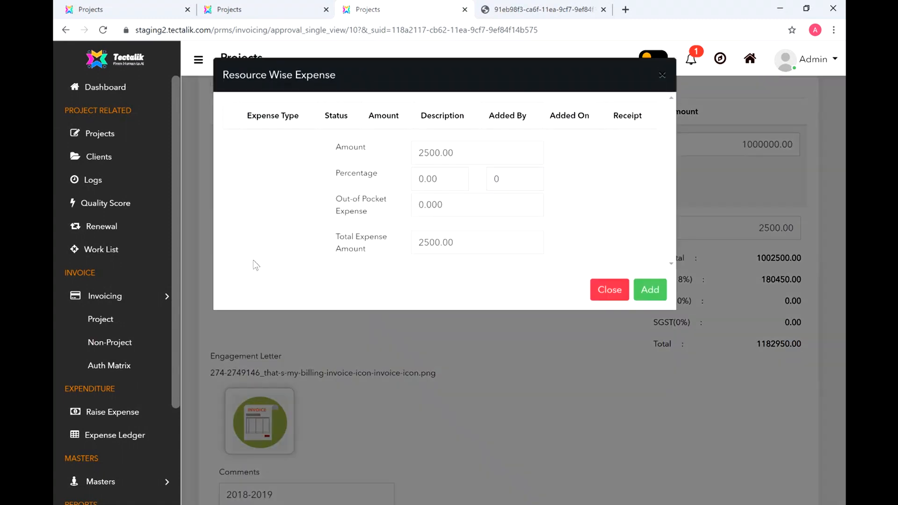
Step: Close the expense details and open the B9 Beverages tax invoice PDF totalling 1,182,950.00
click(663, 76)
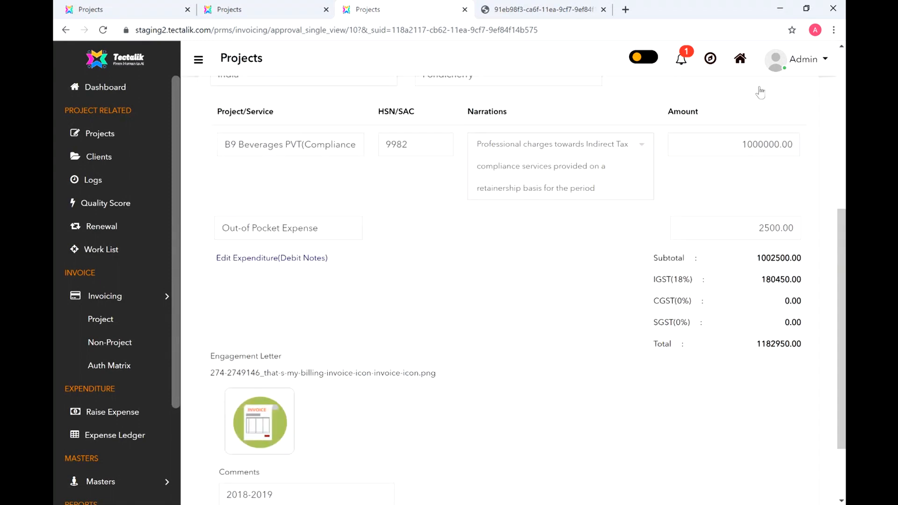
scroll(841, 328, down, 2)
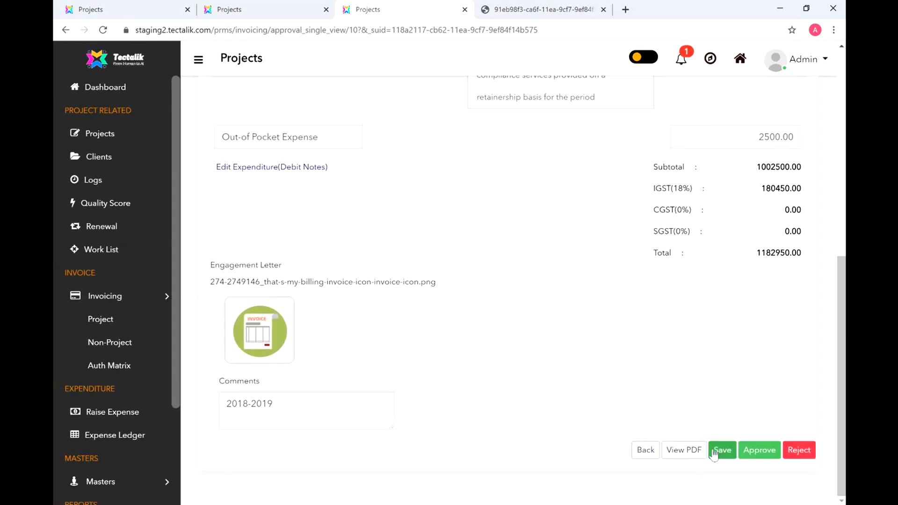
scroll(703, 436, up, 1)
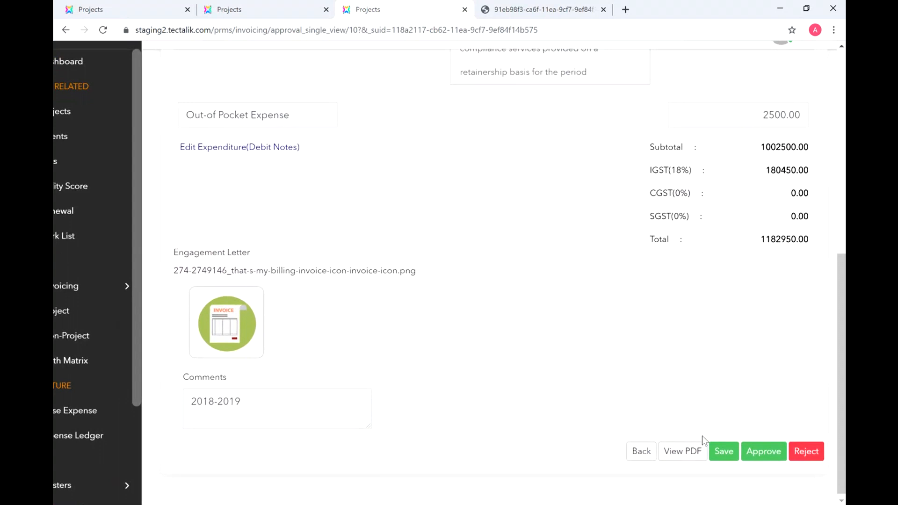
scroll(703, 436, down, 1)
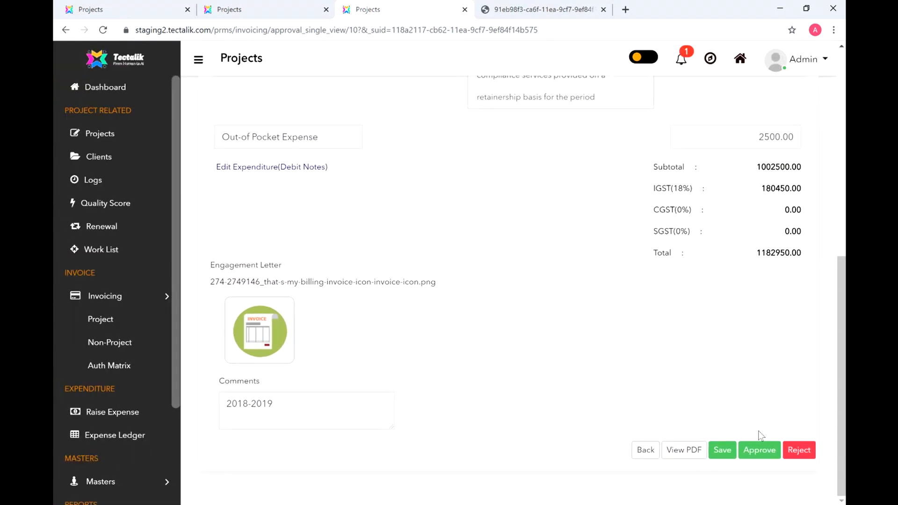
click(683, 452)
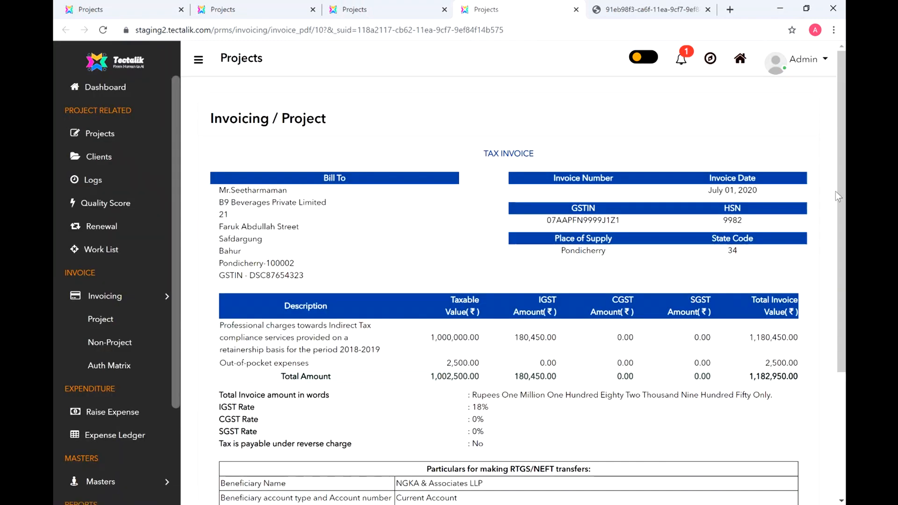
Step: Scroll the B9 Beverages tax invoice down past the 18% IGST to the RTGS/NEFT details and Authorised Signatory
drag(839, 189, 841, 207)
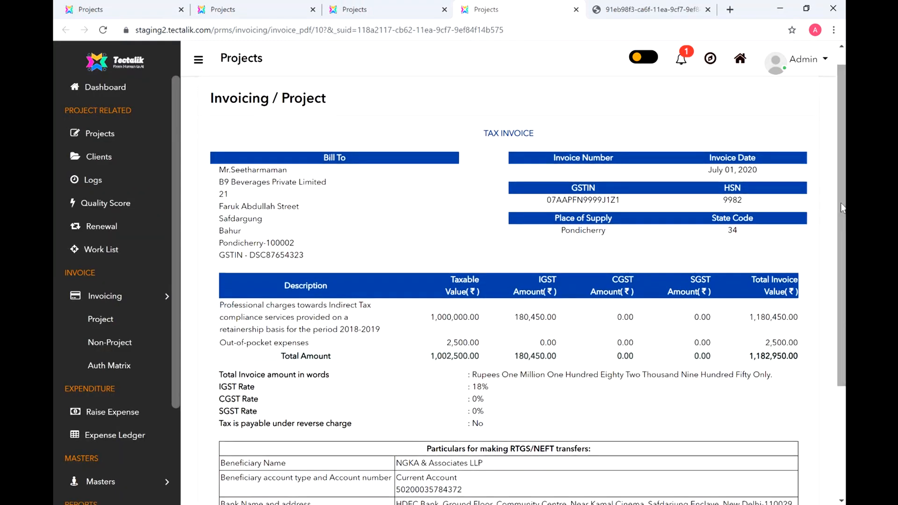
scroll(470, 126, up, 1)
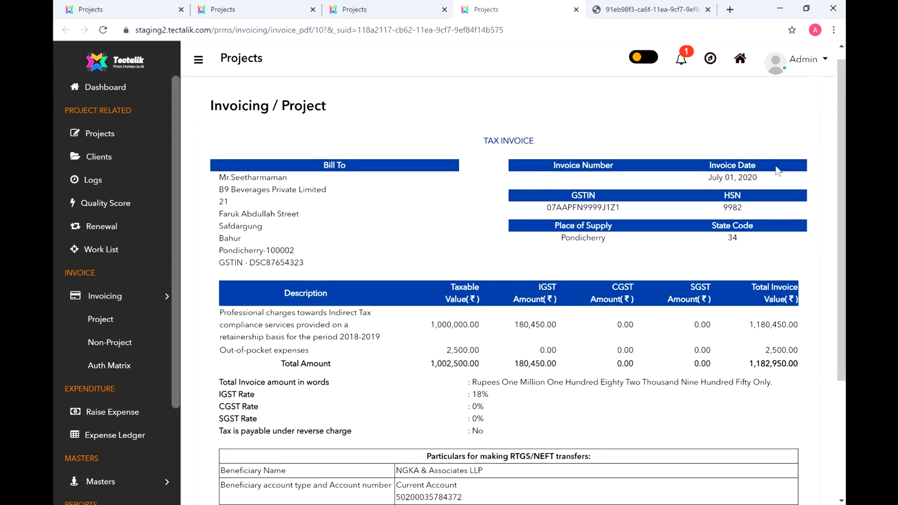
drag(839, 184, 844, 220)
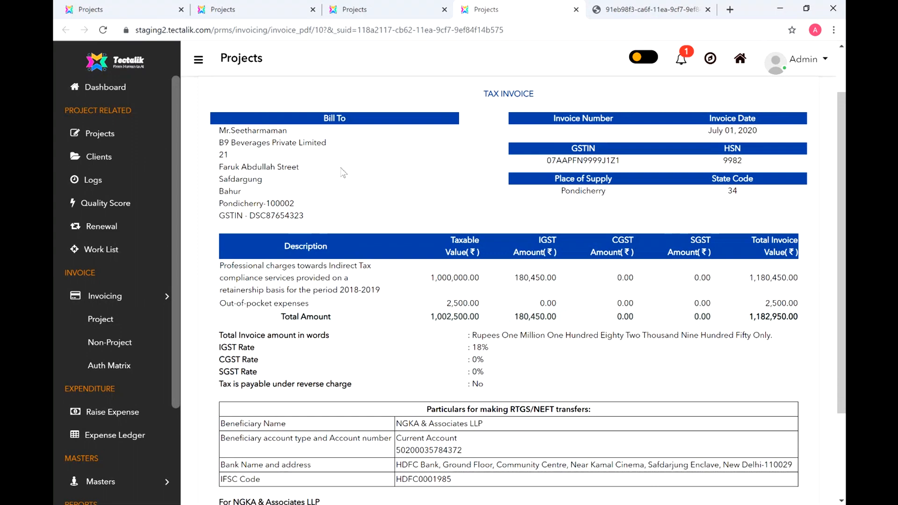
drag(844, 175, 845, 265)
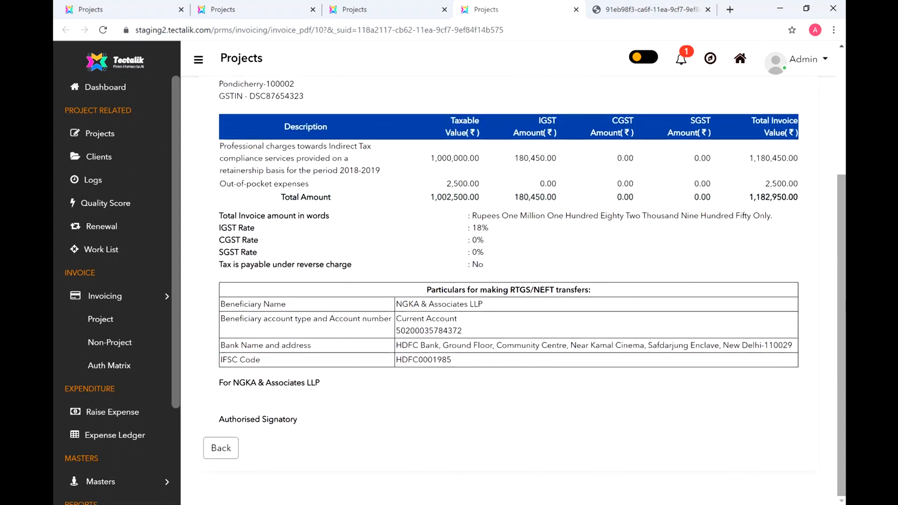
Step: Back on the approval page, change the invoice comment from 2018-2019 to 2019-2020
click(218, 448)
drag(297, 405, 217, 408)
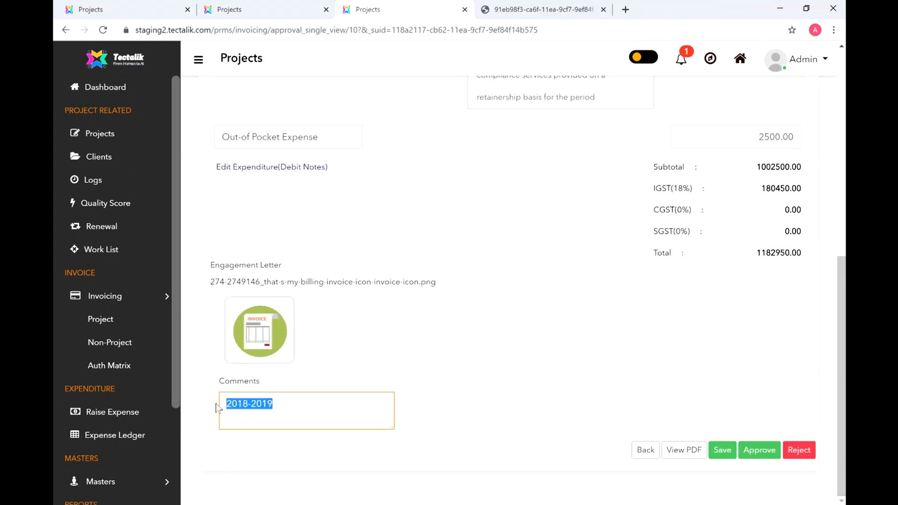
text(2019-2020)
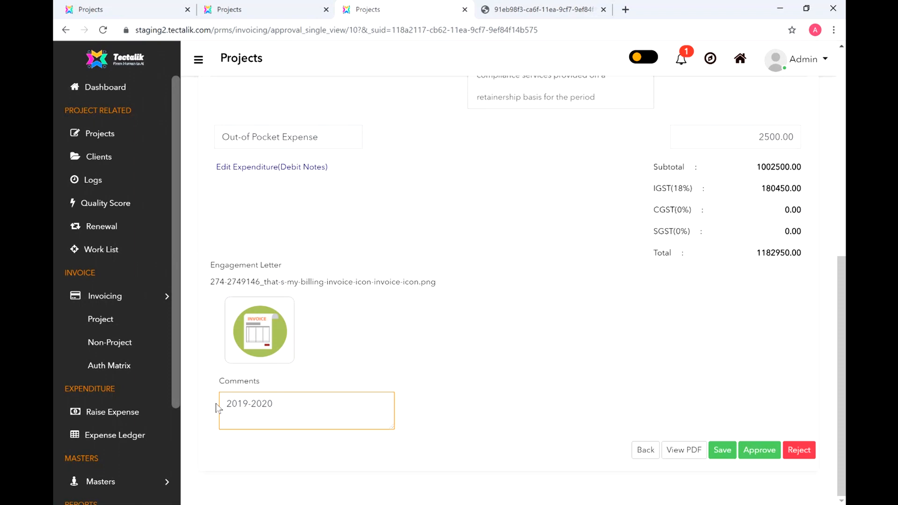
Step: Set the out-of-pocket expense to 2000, save the invoice and view it as a PDF
click(248, 167)
text(2000)
click(650, 289)
scroll(674, 453, down, 1)
click(724, 448)
click(518, 298)
scroll(801, 386, down, 1)
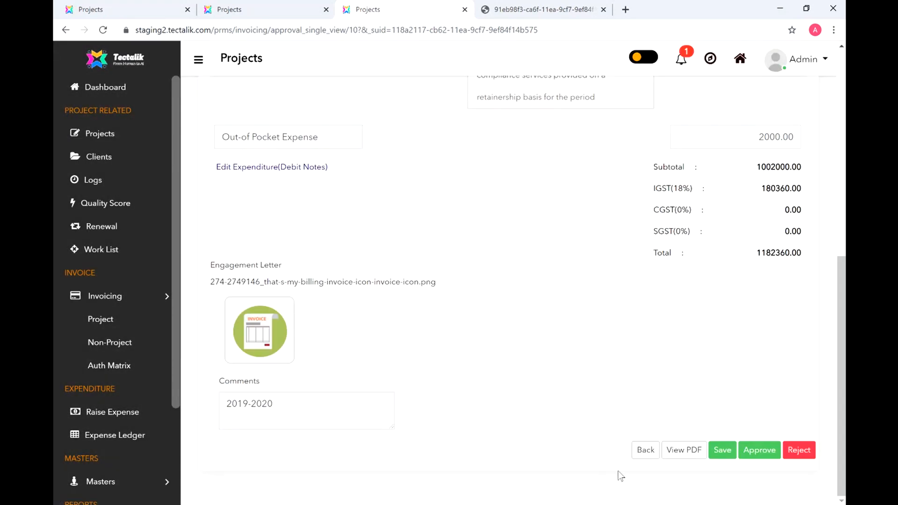
click(681, 452)
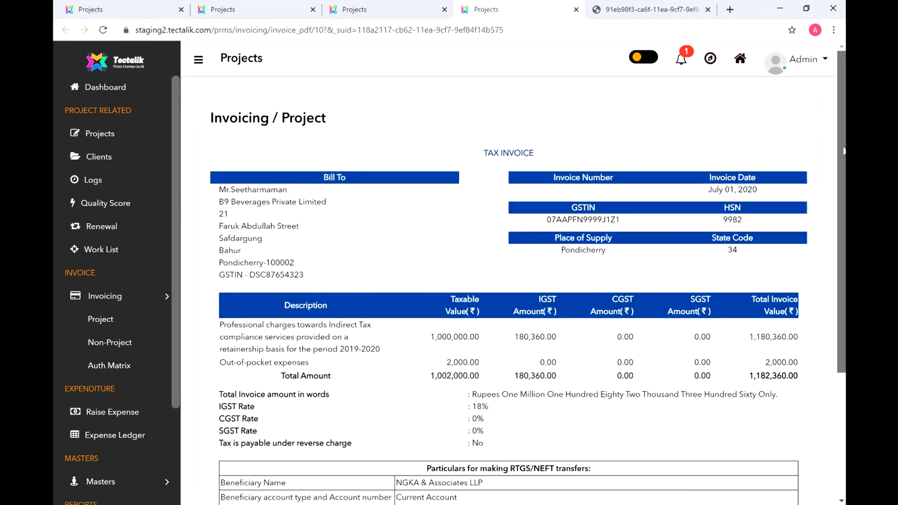
Step: Highlight the 2019-2020 period and the out-of-pocket and total amounts, then go back to approval
scroll(523, 242, down, 1)
drag(381, 318, 341, 318)
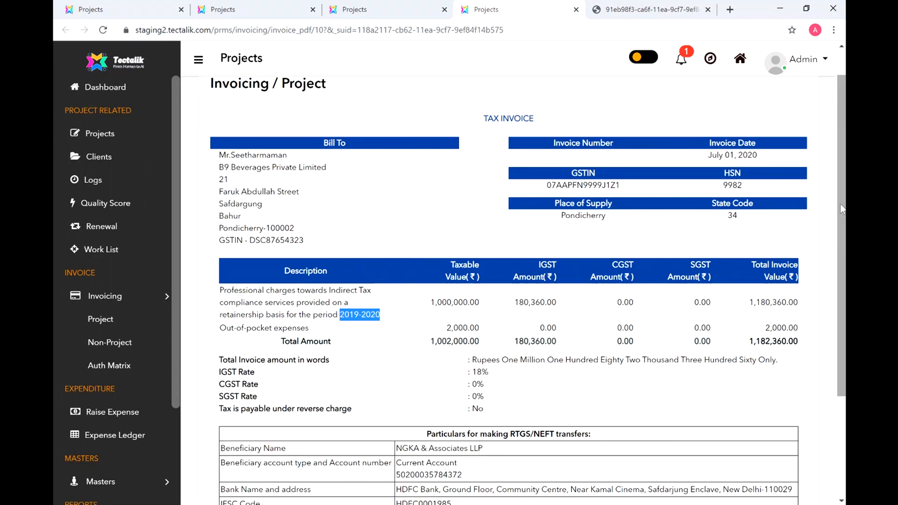
scroll(844, 211, down, 2)
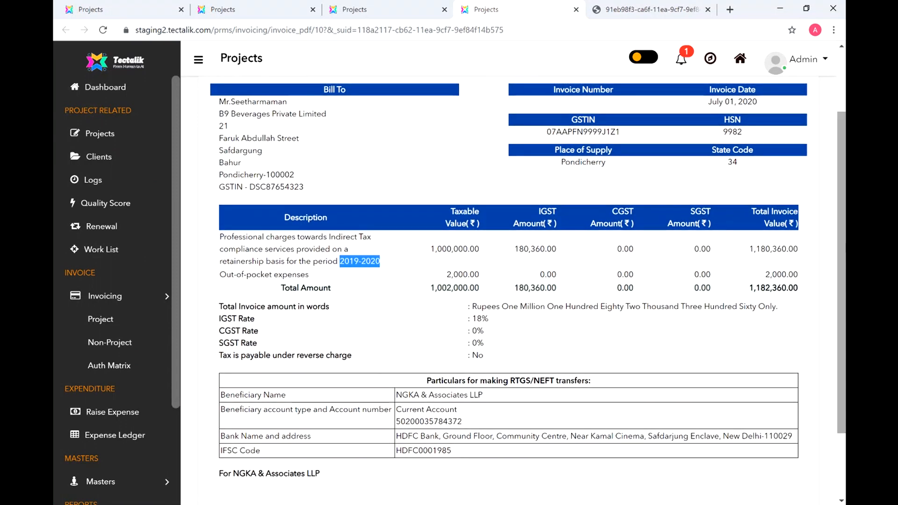
drag(767, 274, 812, 275)
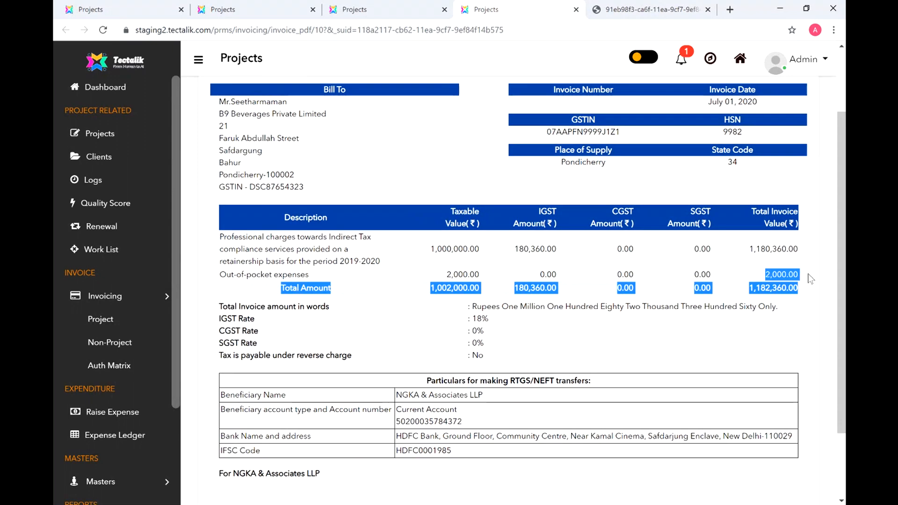
click(812, 276)
click(380, 12)
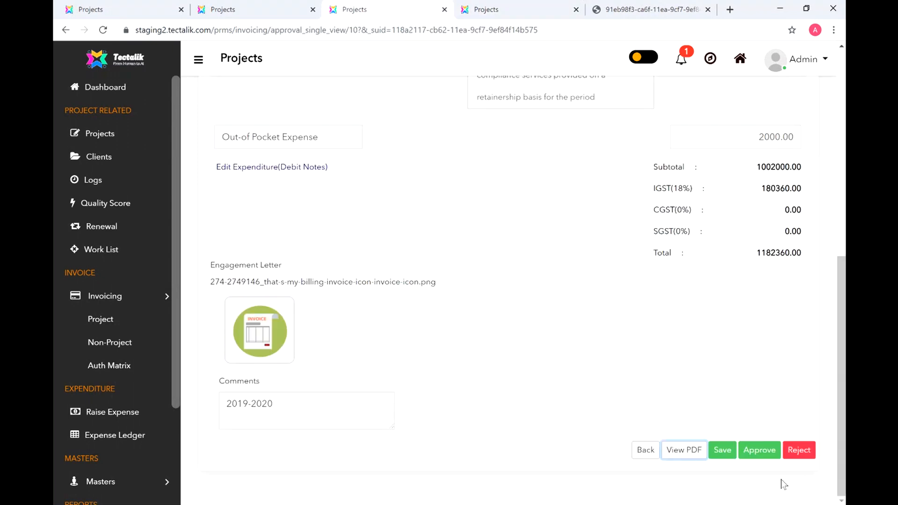
Step: Approve and confirm the B9 Beverages invoice, then check the To Approve and Raised Invoices lists
click(756, 451)
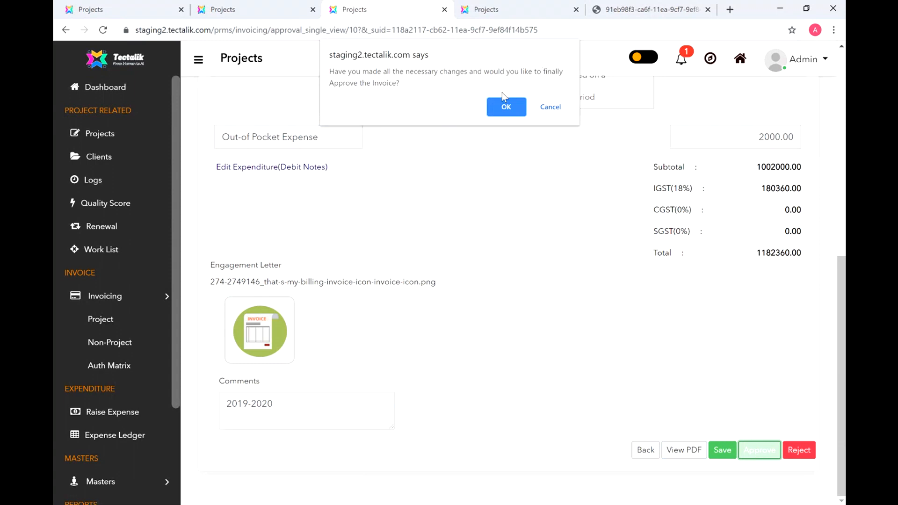
click(506, 108)
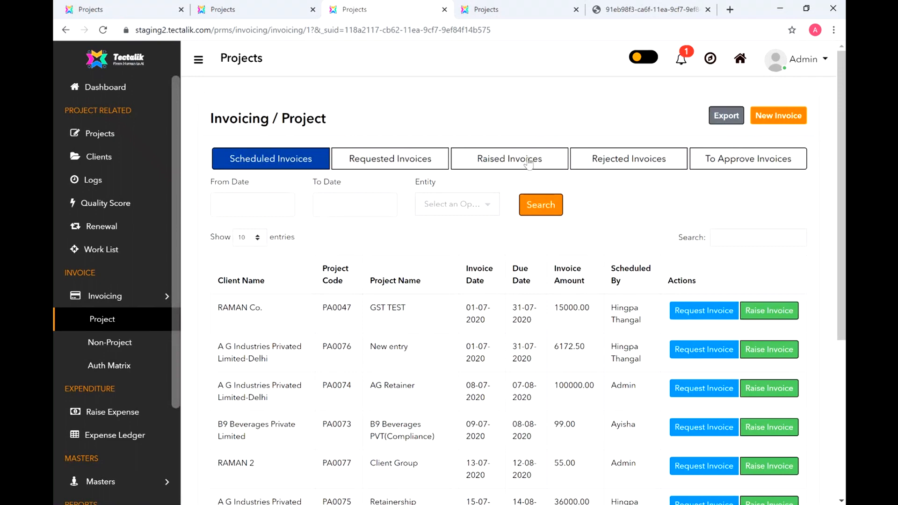
click(704, 160)
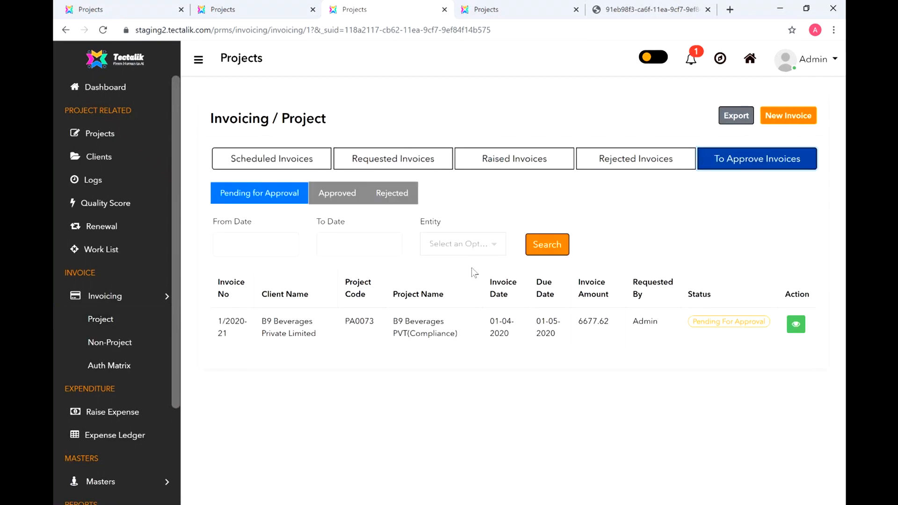
click(508, 162)
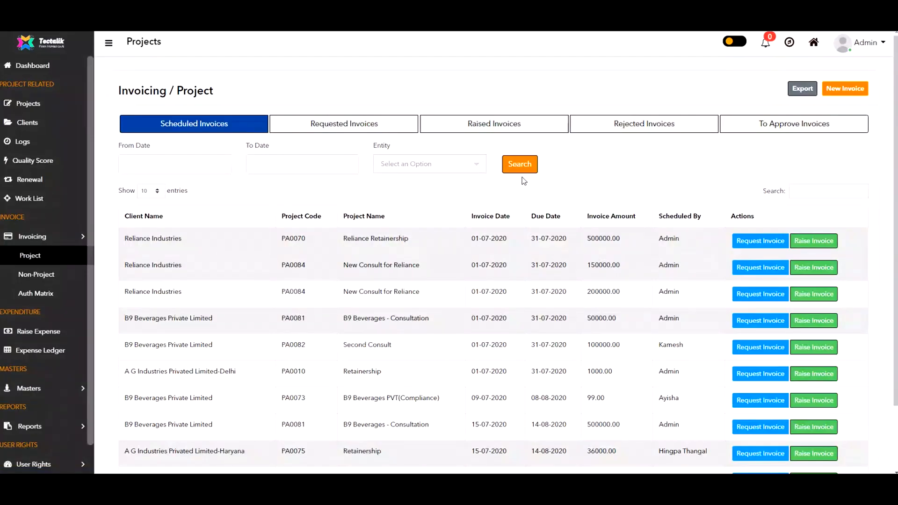
Step: From To Approve Invoices, open the Second Consult invoice with its 101000.00 subtotal
click(780, 126)
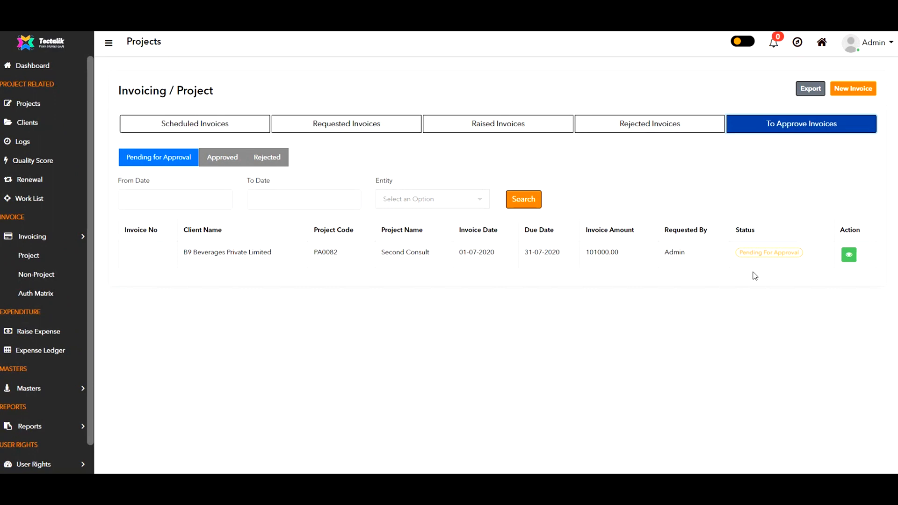
click(850, 257)
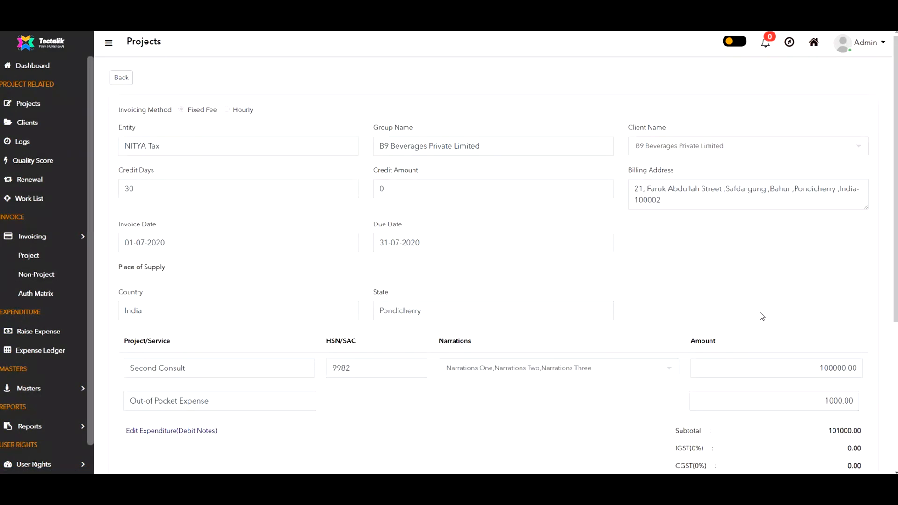
scroll(760, 312, down, 5)
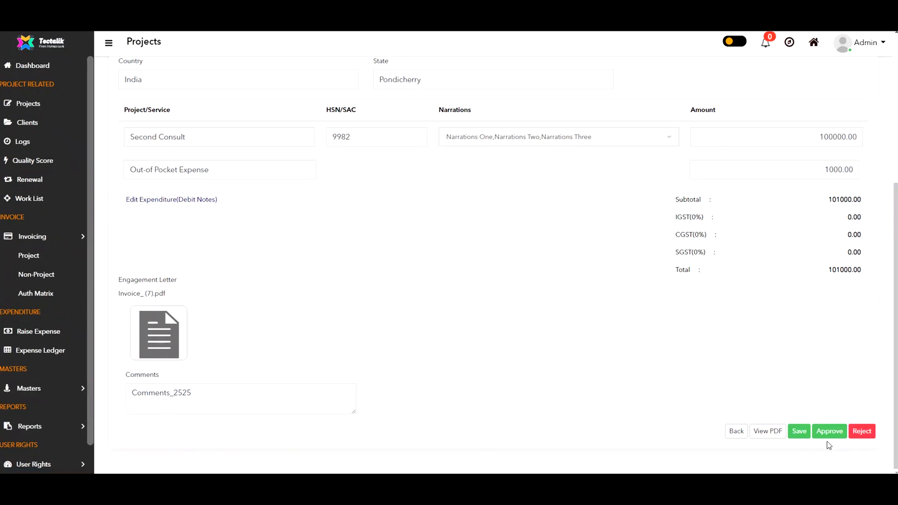
Step: Submit a rejection of Second Consult citing 'Incorrect address, please update in the client master'
click(862, 430)
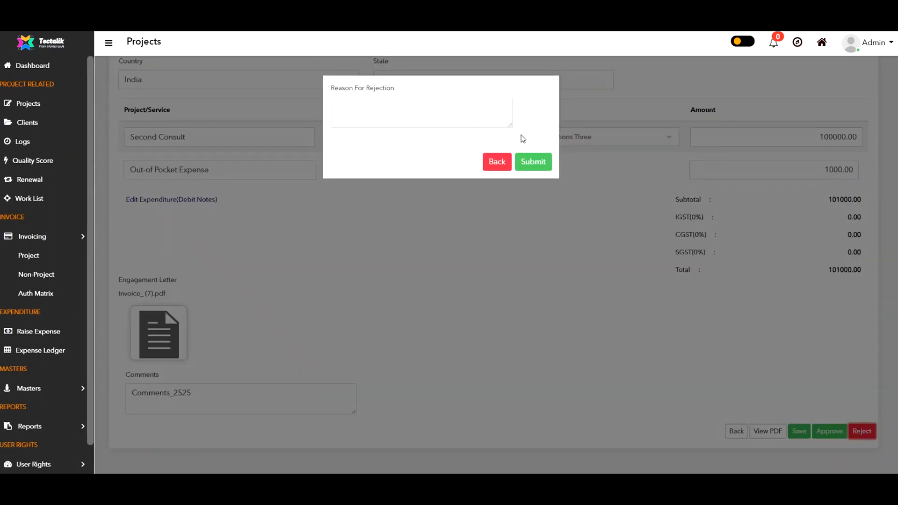
click(417, 112)
text(Incorrect address, pleas)
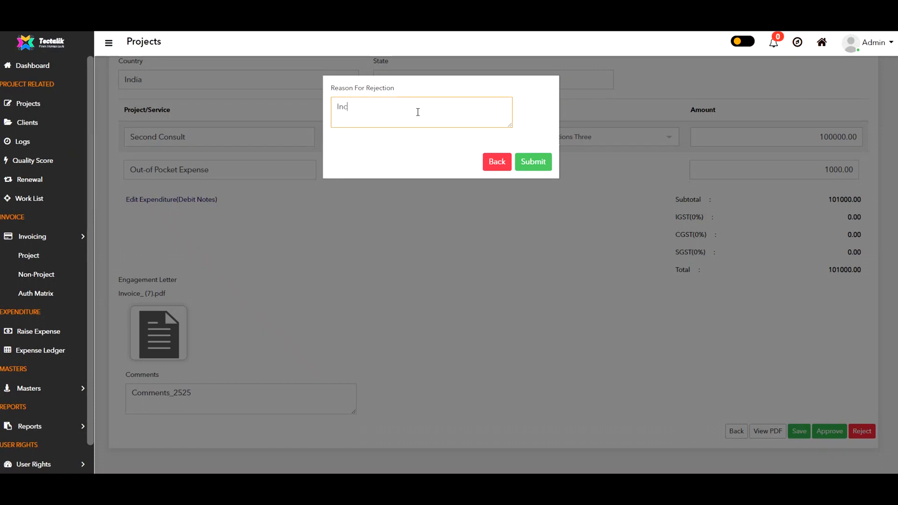
text(e update in the client master)
click(538, 161)
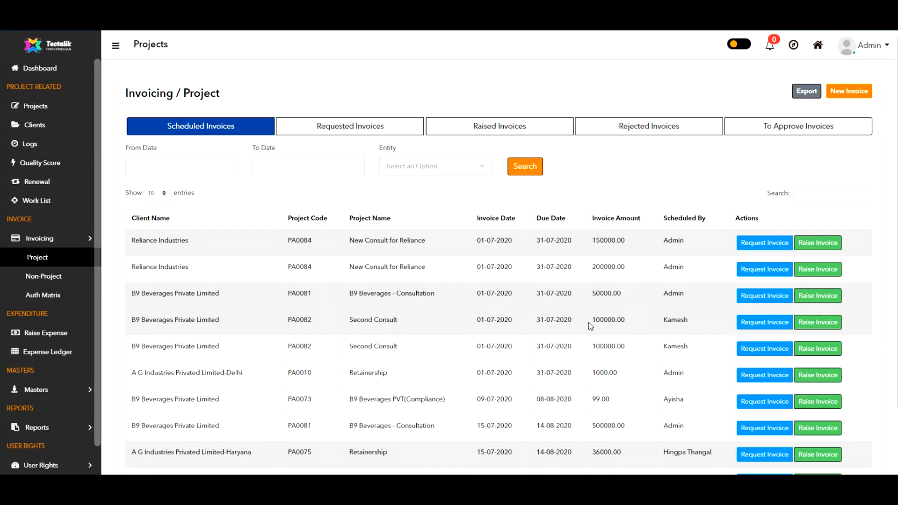
Step: Send a new invoice request for the PA0082 Second Consult entry and view the Raised Invoices list
click(771, 323)
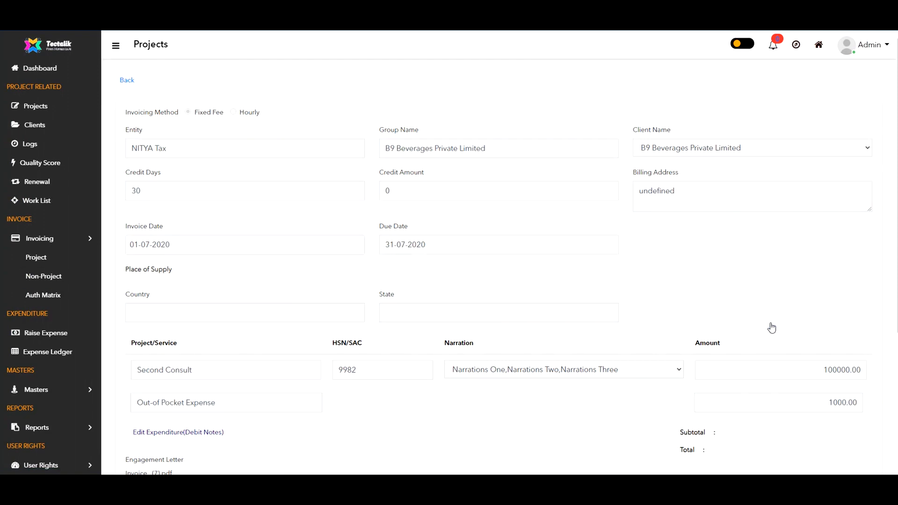
scroll(772, 327, down, 5)
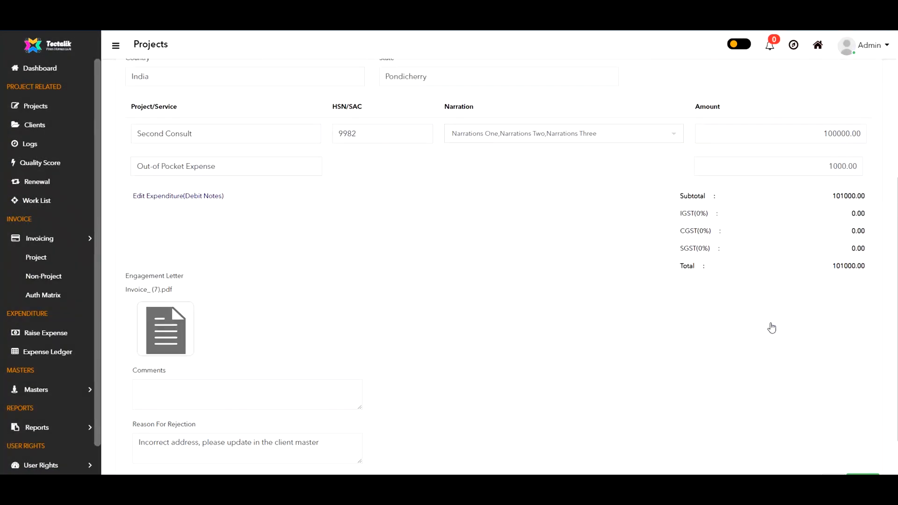
scroll(772, 327, down, 1)
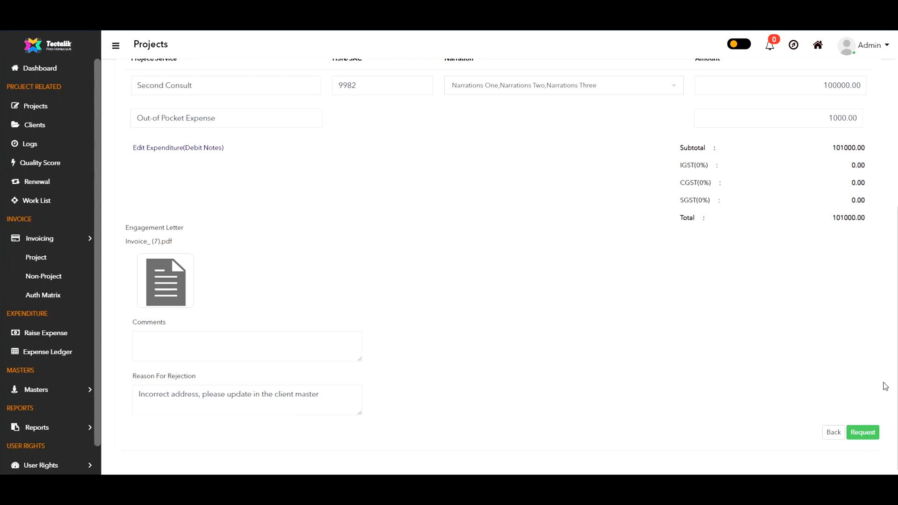
click(863, 431)
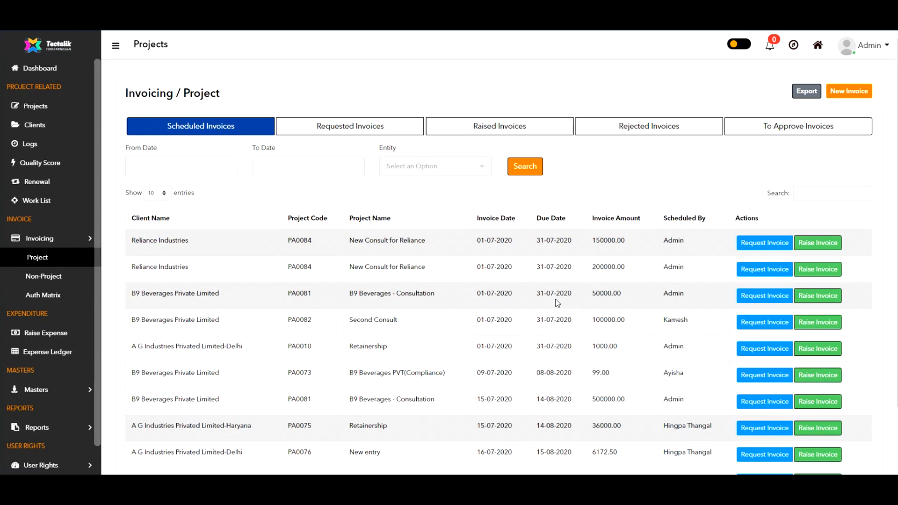
click(500, 126)
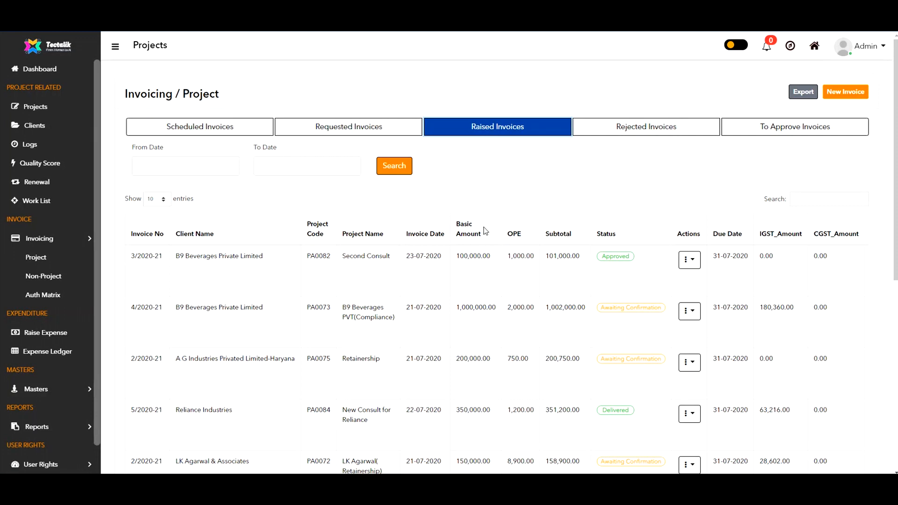
Step: Choose Update POD from the Second Consult row's Actions menu
click(689, 261)
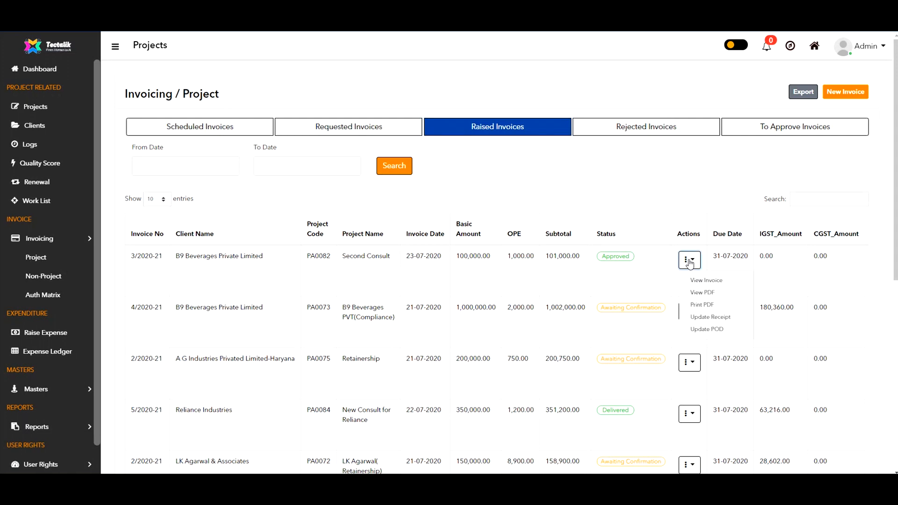
click(730, 332)
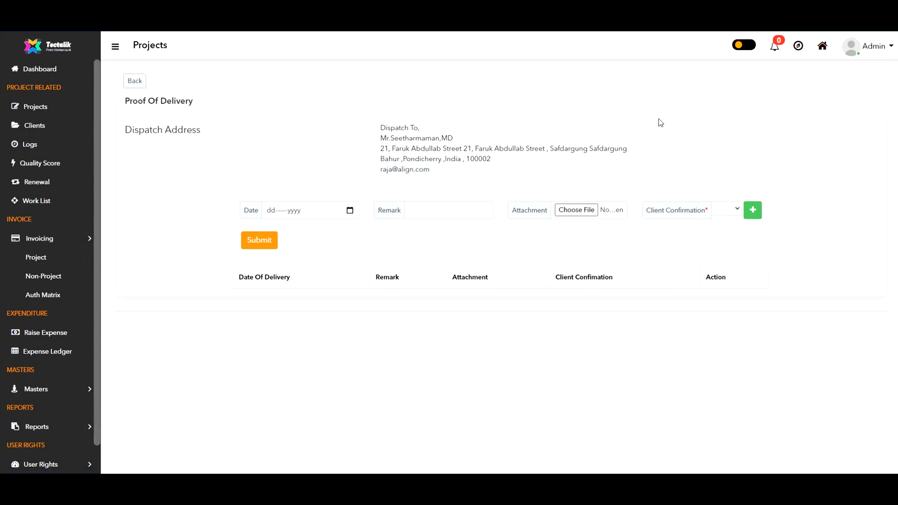
Step: Save a delivery record dated 23-Jul-2020 with remark Courier No 1 and client confirmation No
click(351, 211)
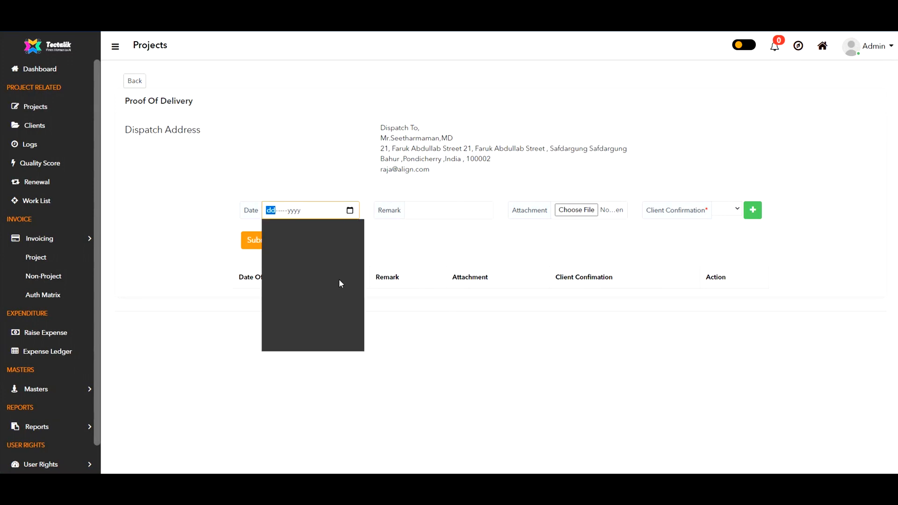
click(324, 298)
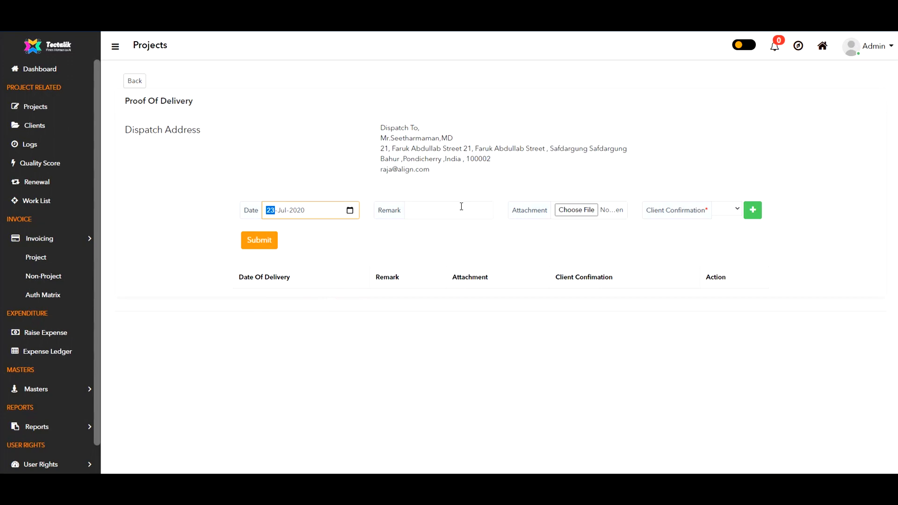
click(446, 210)
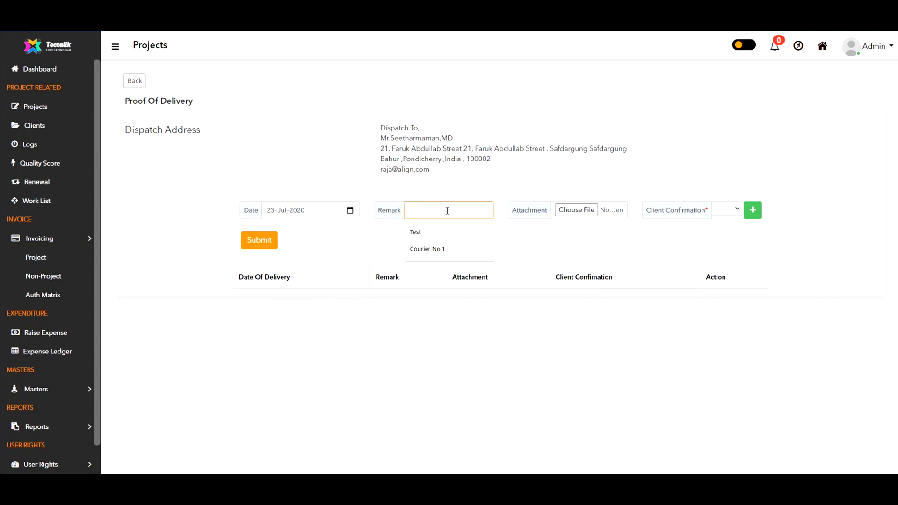
click(448, 250)
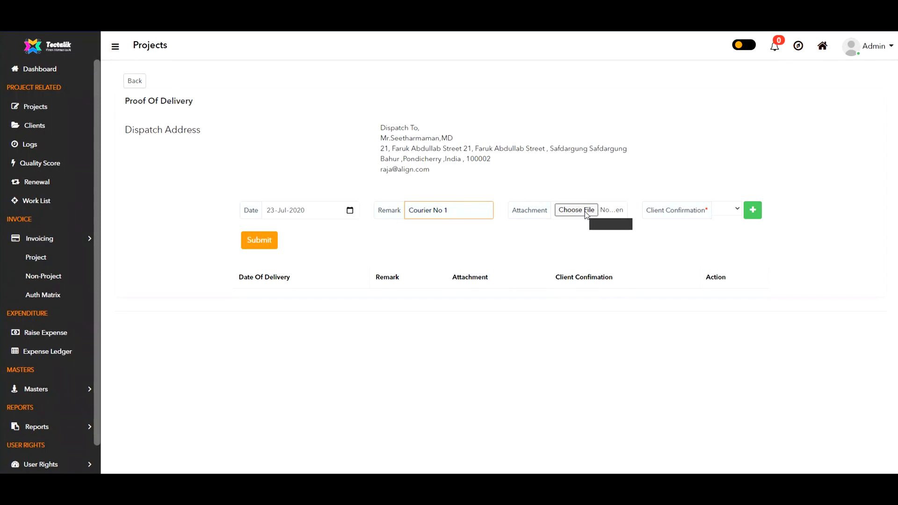
click(727, 209)
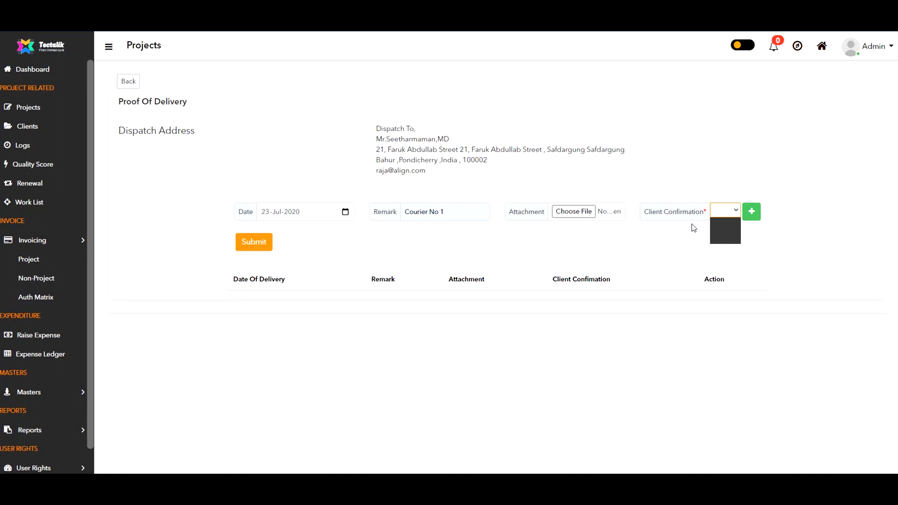
click(728, 229)
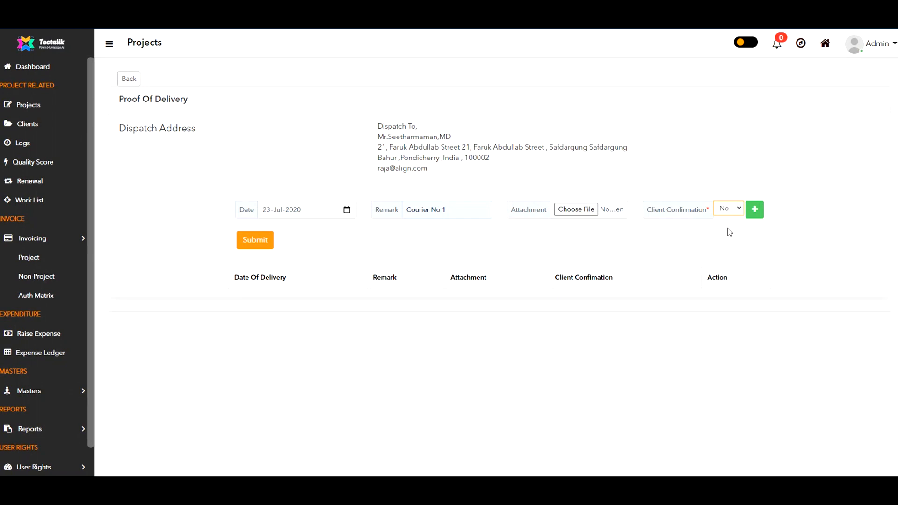
click(255, 240)
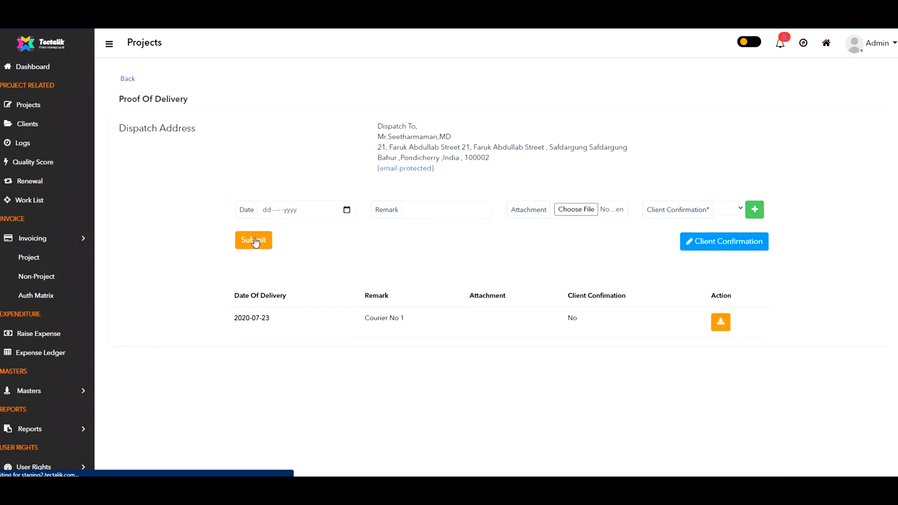
click(137, 80)
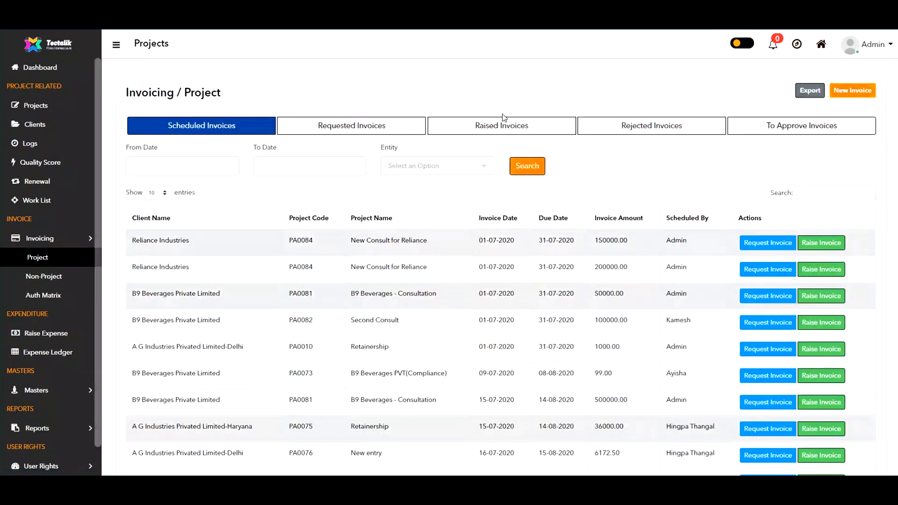
Step: From Raised Invoices, choose Update POD for Second Consult invoice 3/2020-21
click(510, 130)
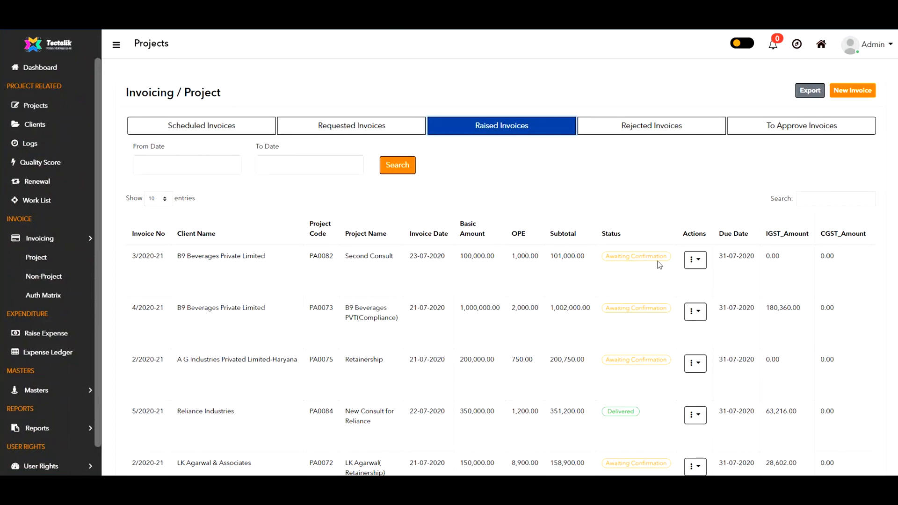
click(696, 260)
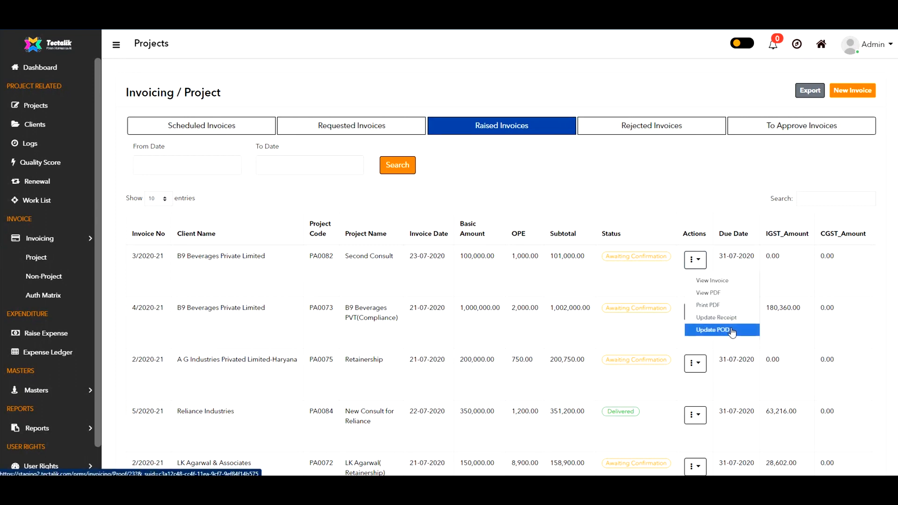
click(713, 330)
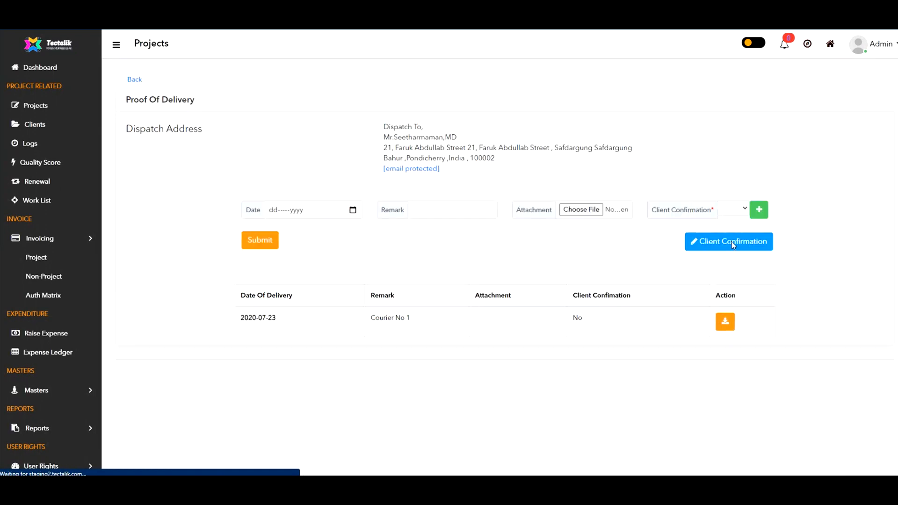
Step: Set client confirmation to Yes on the 2020-07-23 Courier No 1 delivery, then return to the invoicing list
click(733, 245)
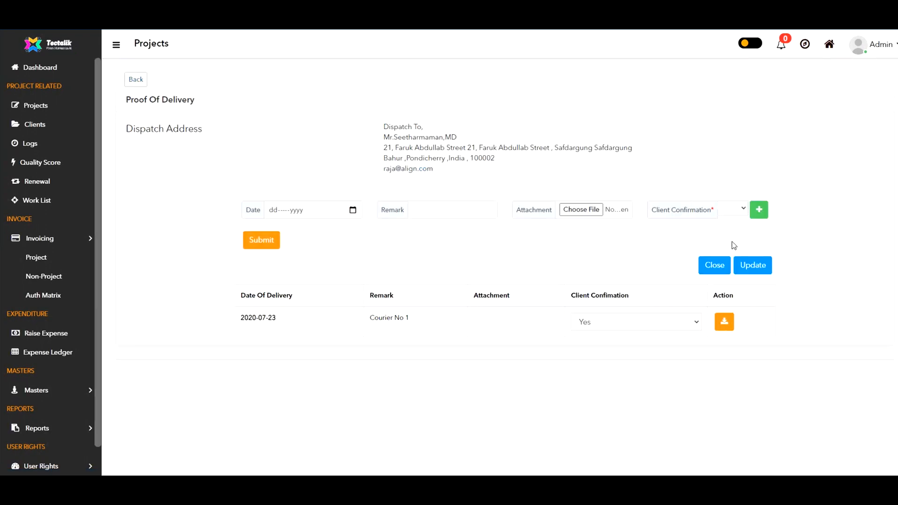
click(676, 327)
click(626, 337)
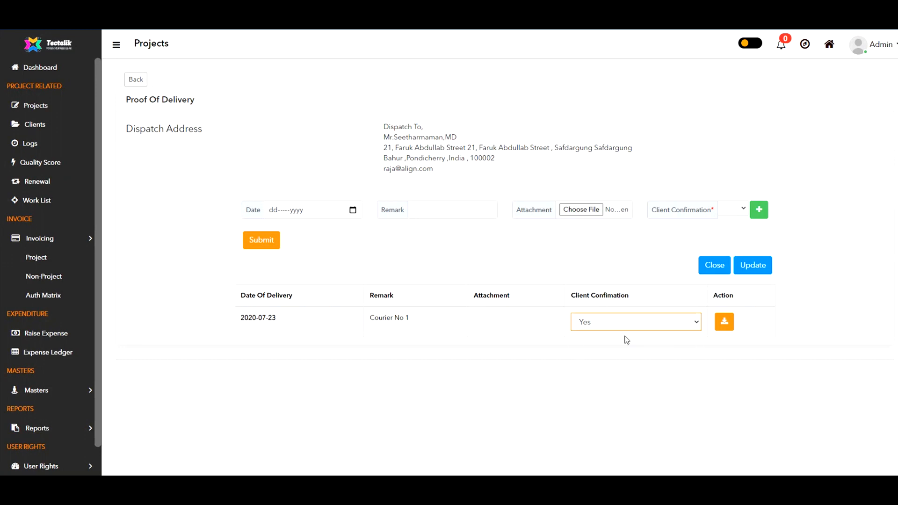
click(754, 265)
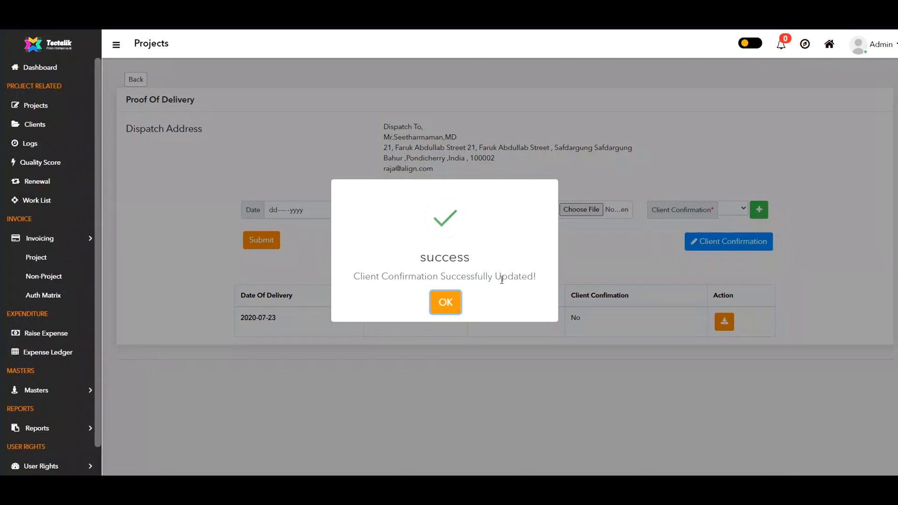
click(446, 303)
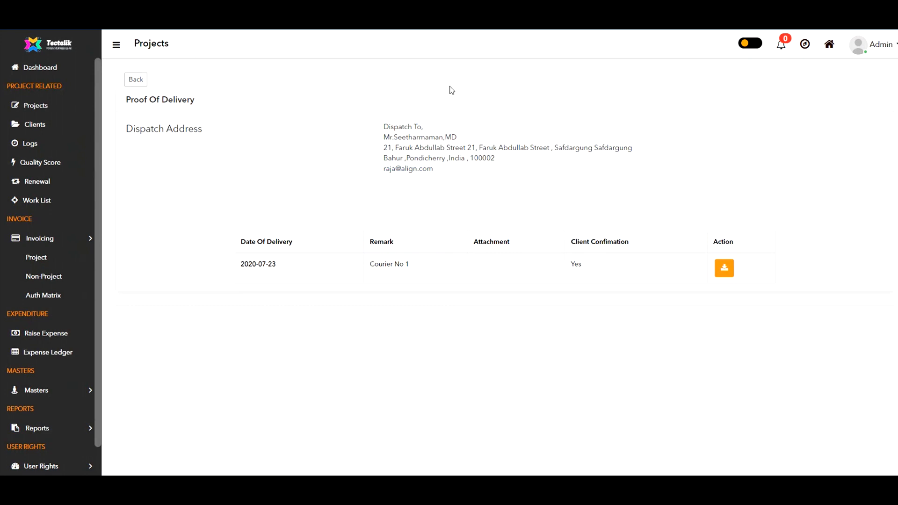
click(135, 81)
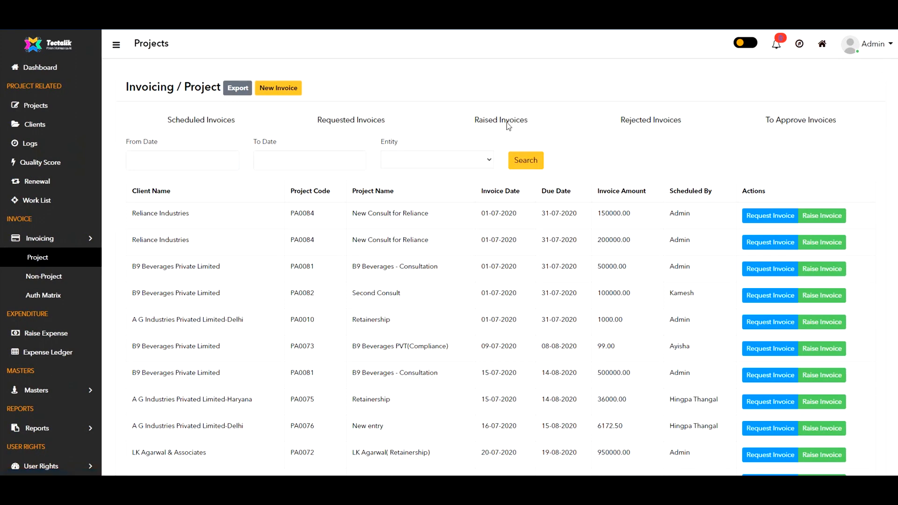
Step: Show the Raised Invoices list and open the actions for Second Consult invoice 3/2020-21
click(508, 128)
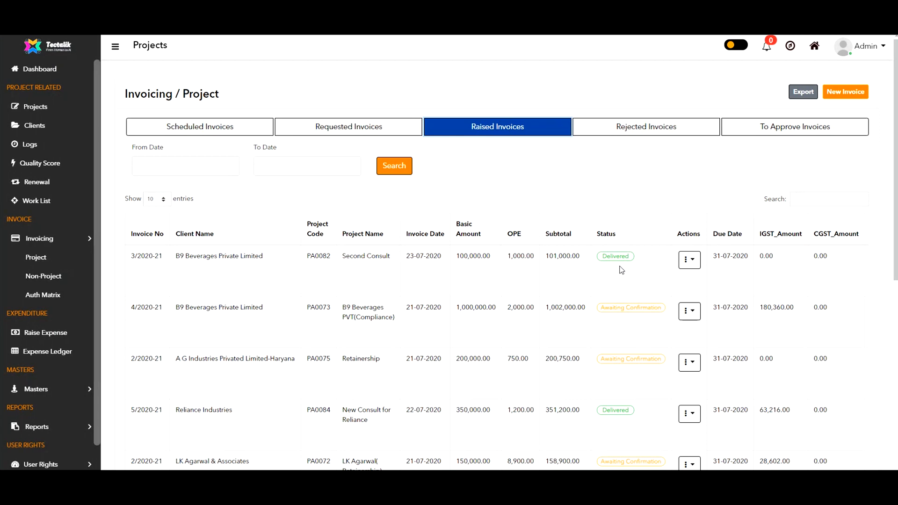
click(689, 260)
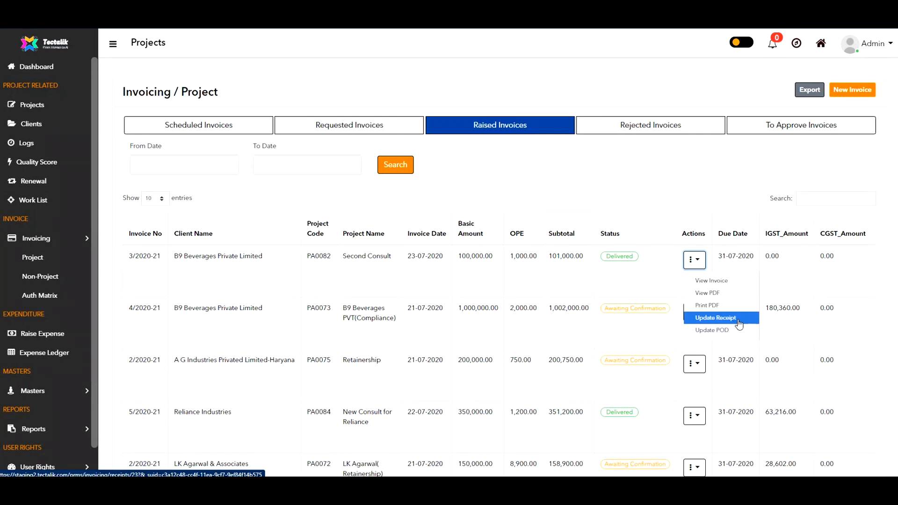
Step: Open Update Receipt for invoice 3/2020-21 and keep the TDS rate at 10.00
click(716, 319)
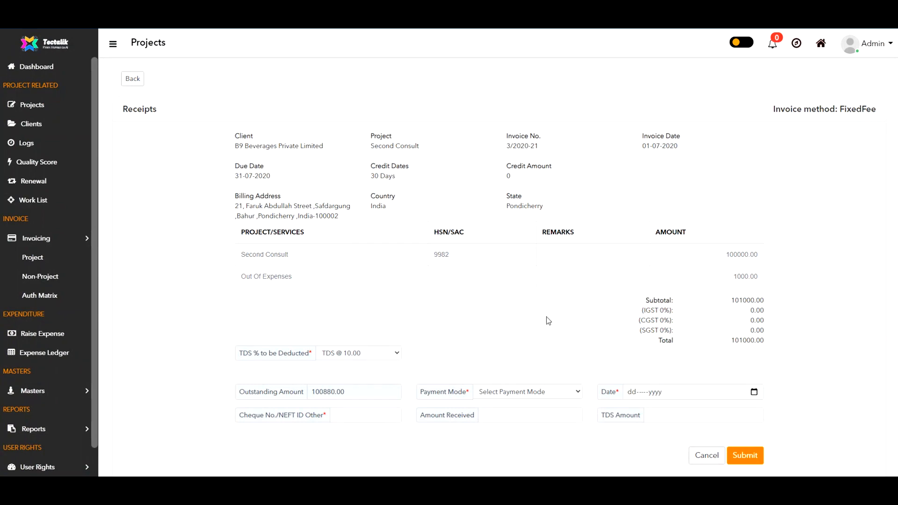
scroll(547, 316, down, 3)
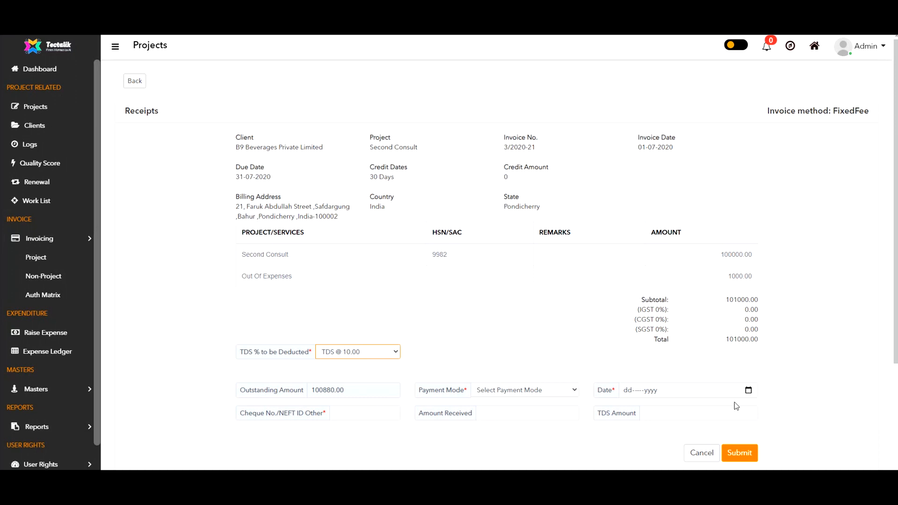
scroll(485, 382, down, 3)
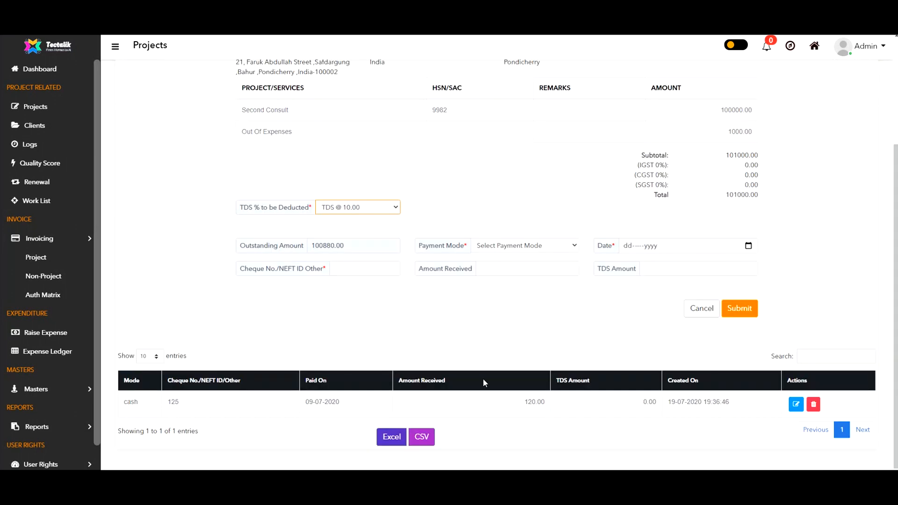
click(398, 211)
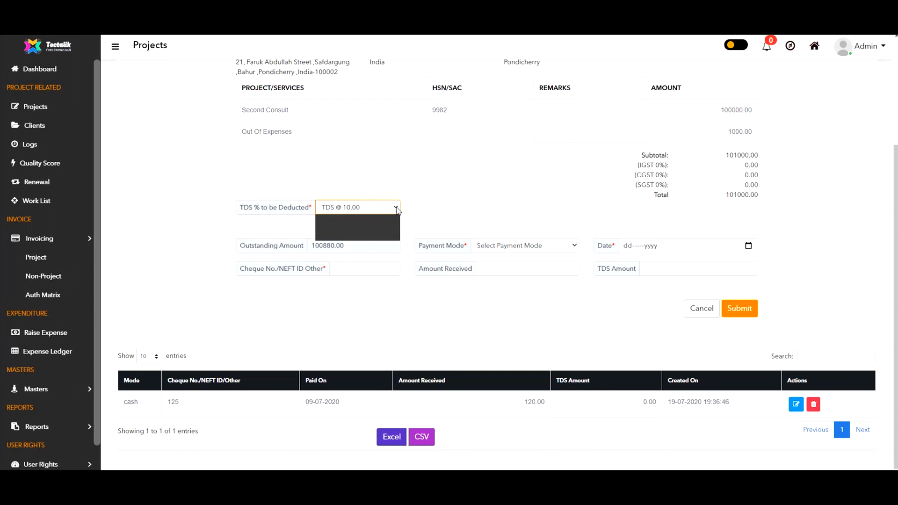
click(397, 209)
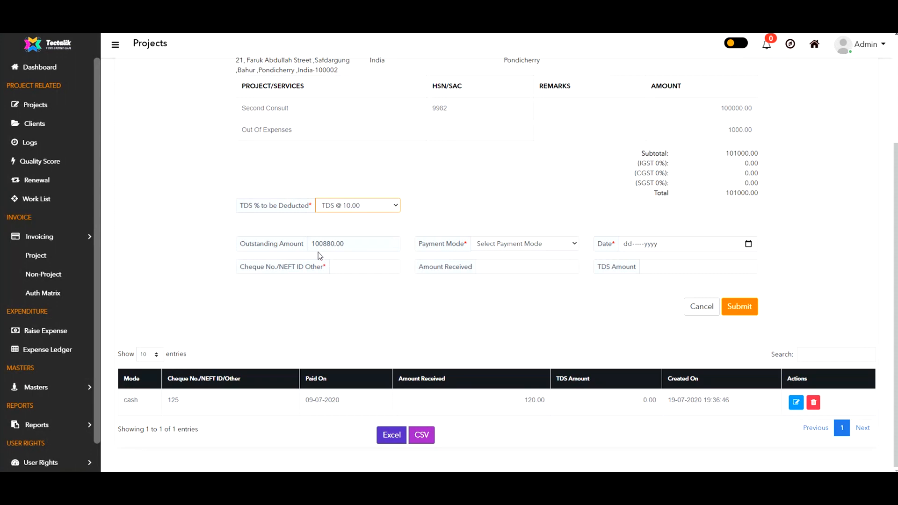
Step: Submit a Cash receipt dated 15-Jul-2020, cheque number None, amount 10000, TDS 880
click(526, 245)
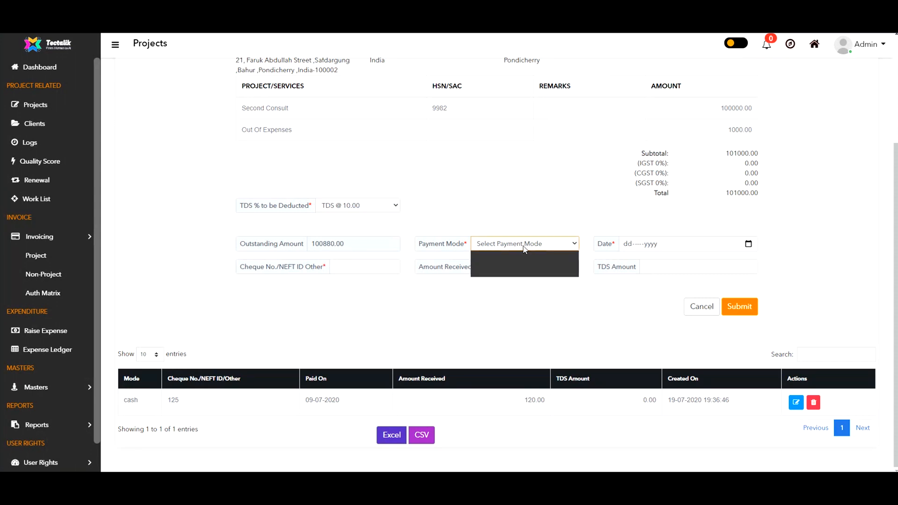
click(504, 263)
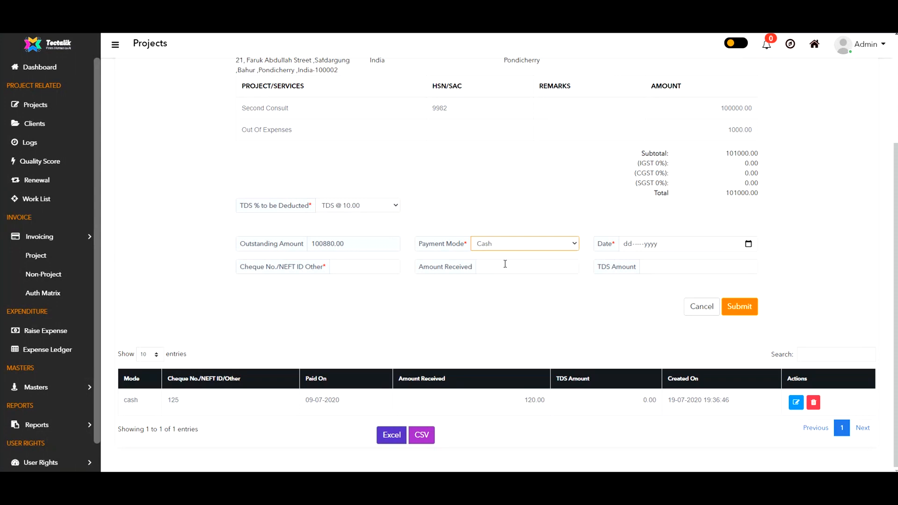
click(749, 246)
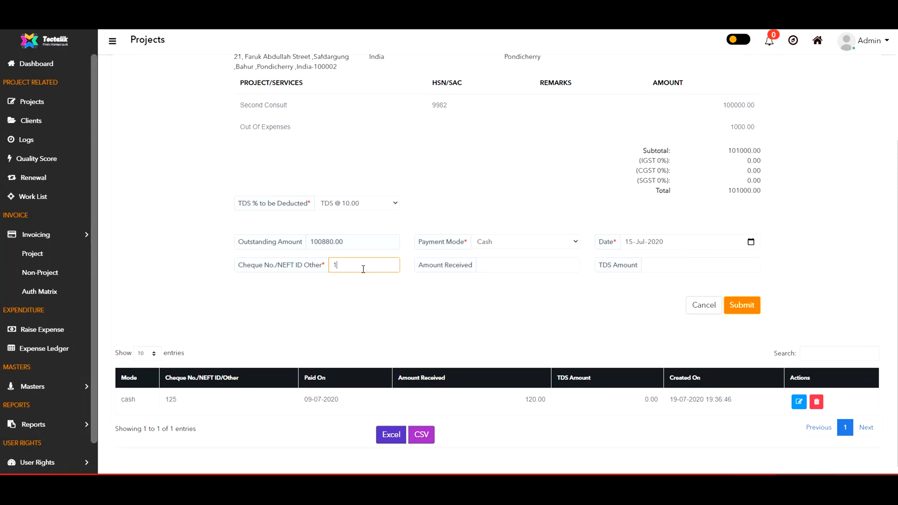
key(BackSpace)
text(None)
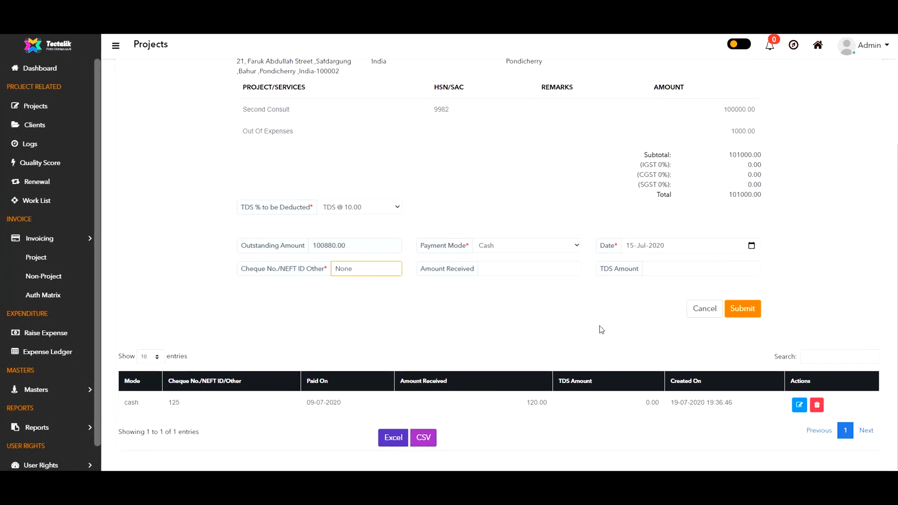
click(534, 271)
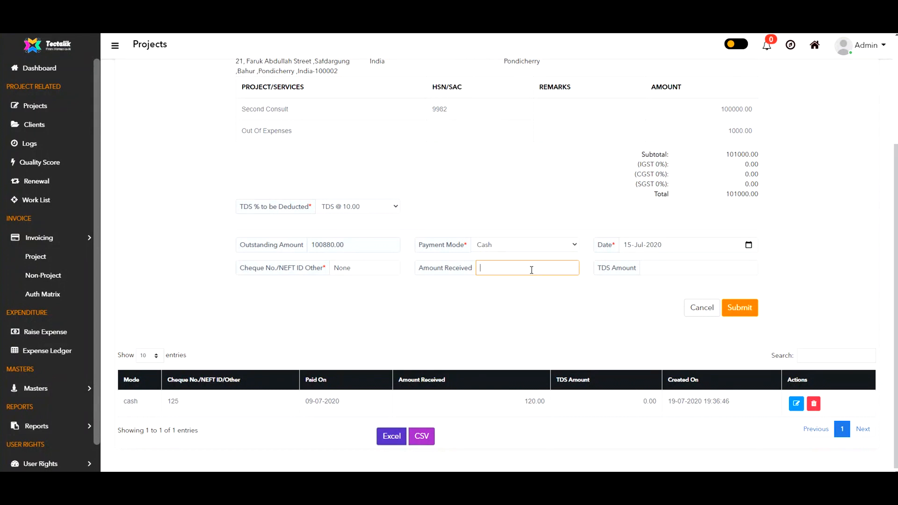
text(1000)
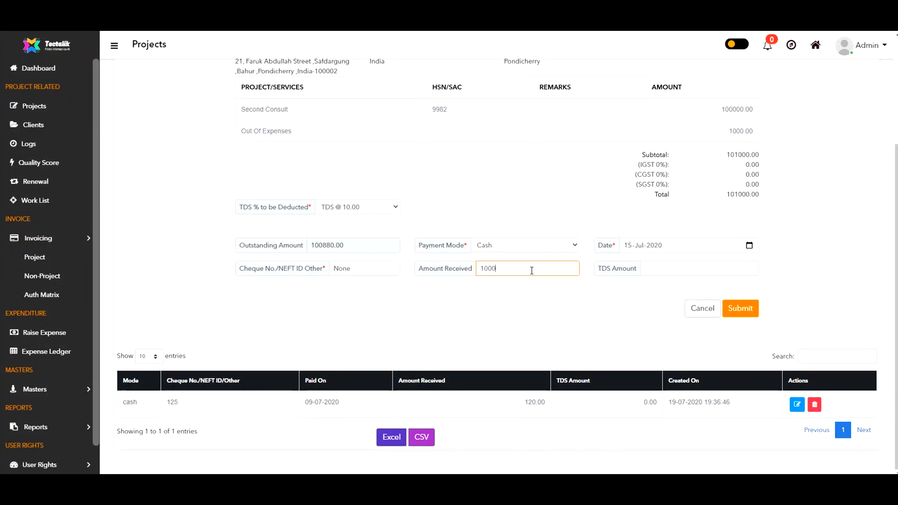
text(0)
click(682, 269)
text(880)
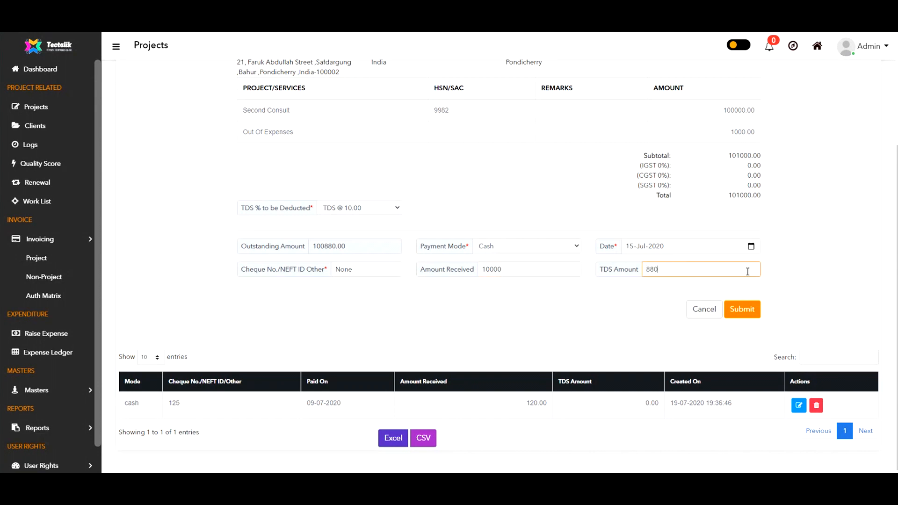
click(738, 309)
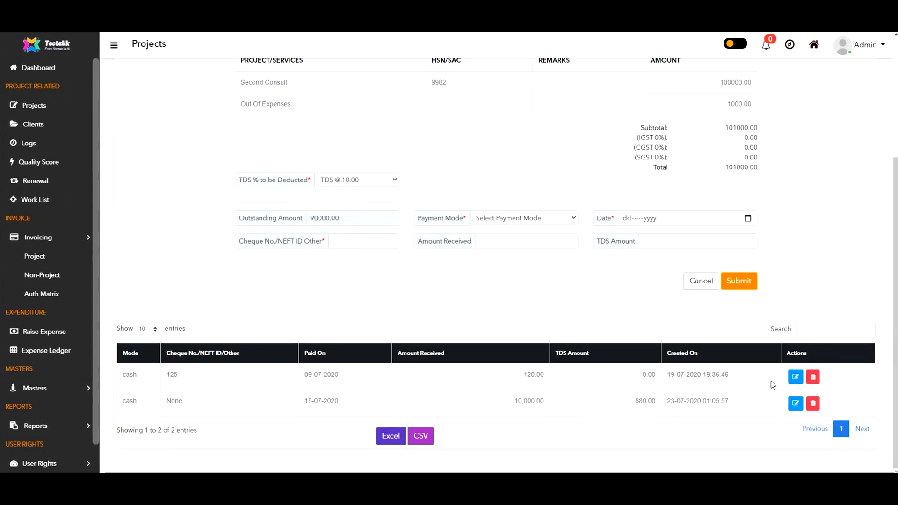
click(795, 404)
Step: Update the 15-07-2020 receipt to 20000 received and 1880 TDS
scroll(580, 340, down, 2)
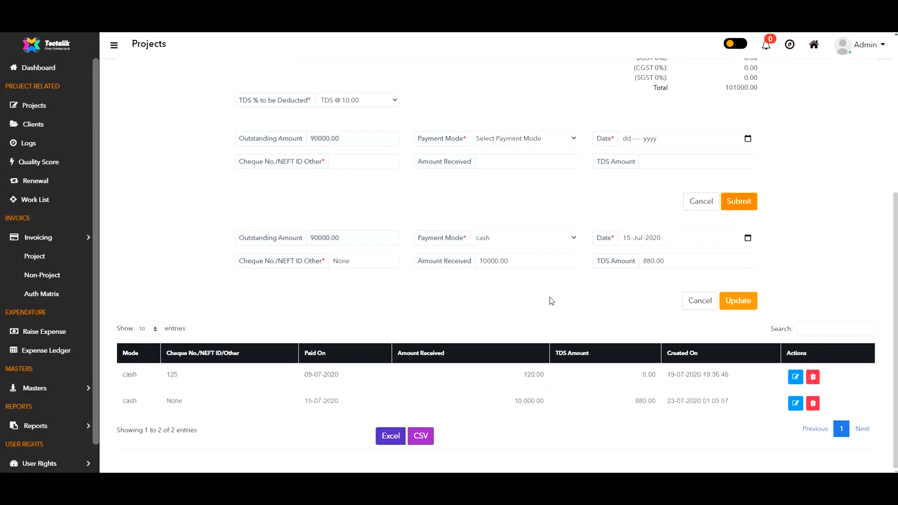
click(512, 256)
key(Left)
key(Left)
key(Left)
key(Left)
key(Left)
key(Left)
key(Left)
key(BackSpace)
text(2)
click(642, 261)
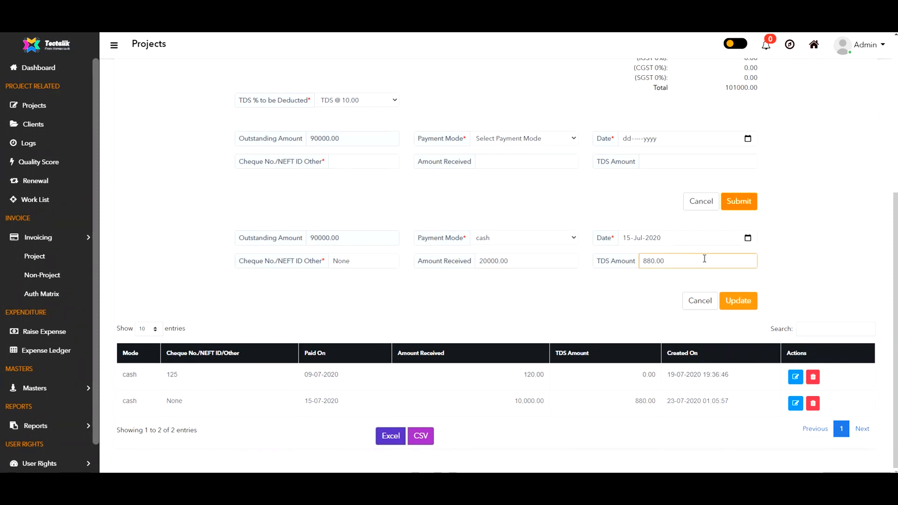
text(1)
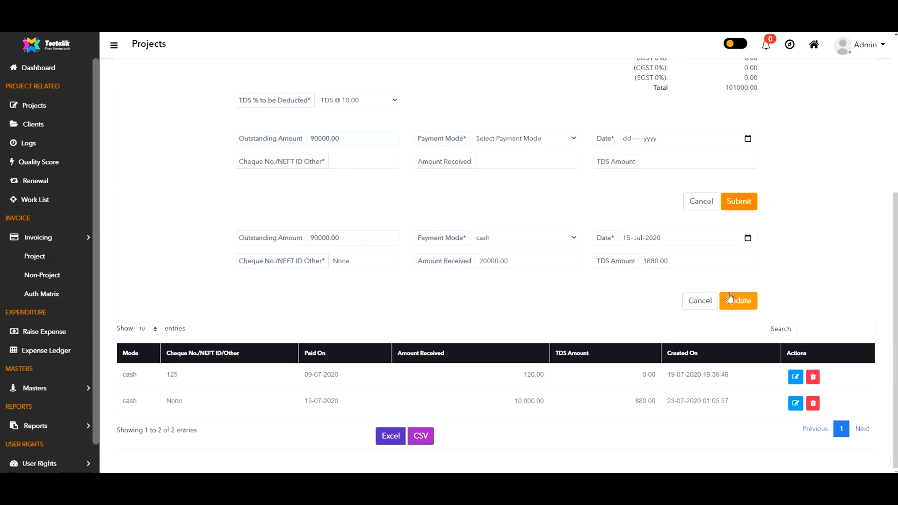
click(737, 302)
click(501, 273)
scroll(492, 340, down, 1)
scroll(492, 339, down, 2)
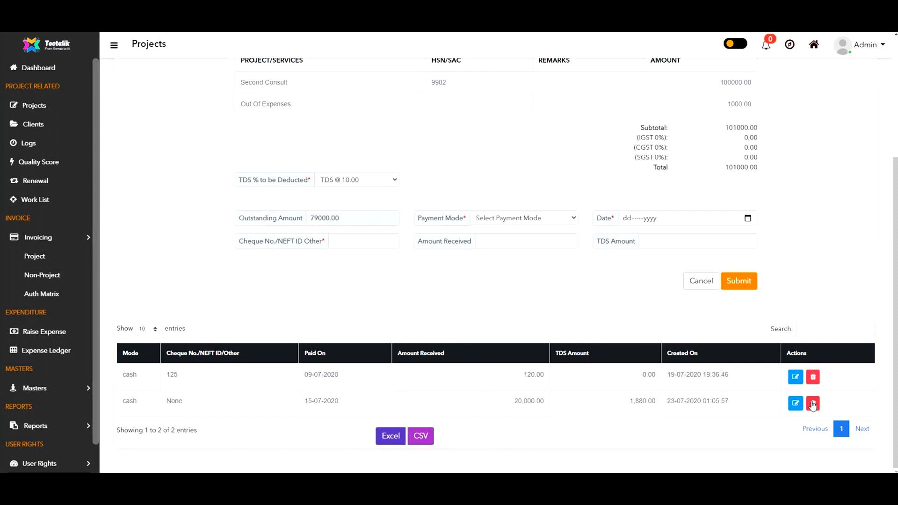
Step: Delete the 120.00 cash receipt dated 09-07-2020 and confirm the deletion
click(814, 378)
click(472, 273)
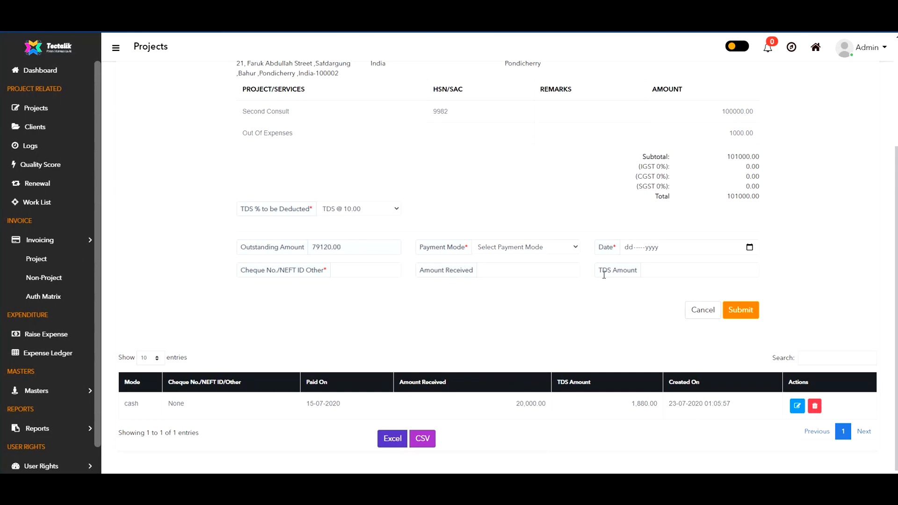
scroll(498, 315, up, 3)
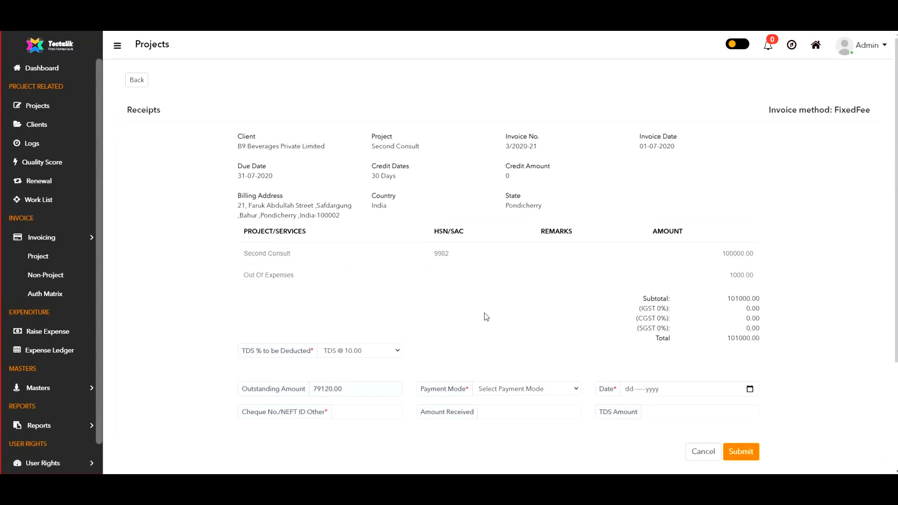